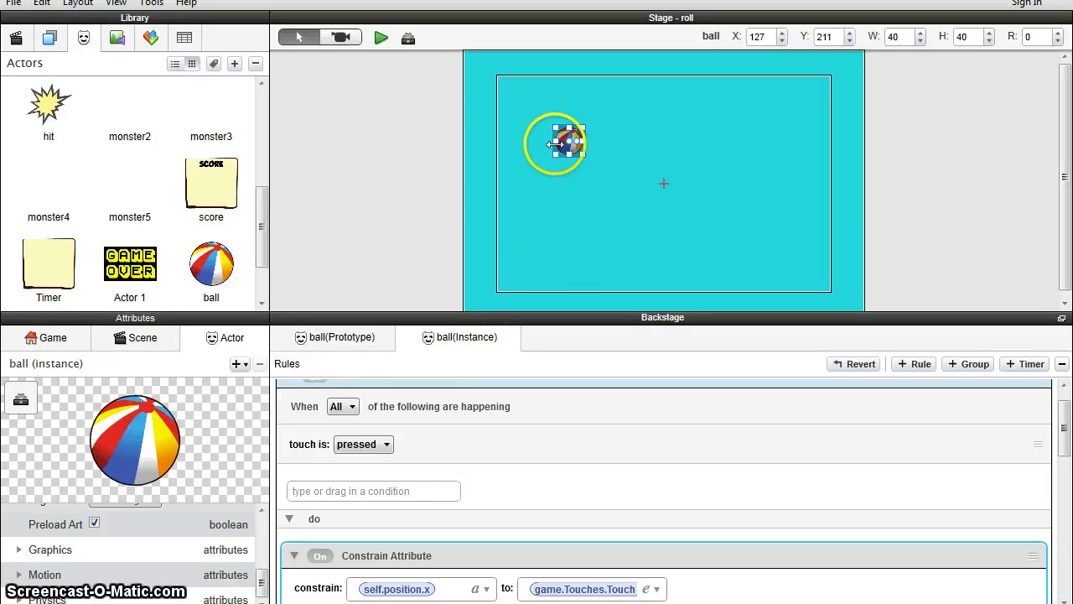
# Collapse the touch-pressed and touch-released rules of the ball instance.
pyautogui.scroll(1, 413, 396)
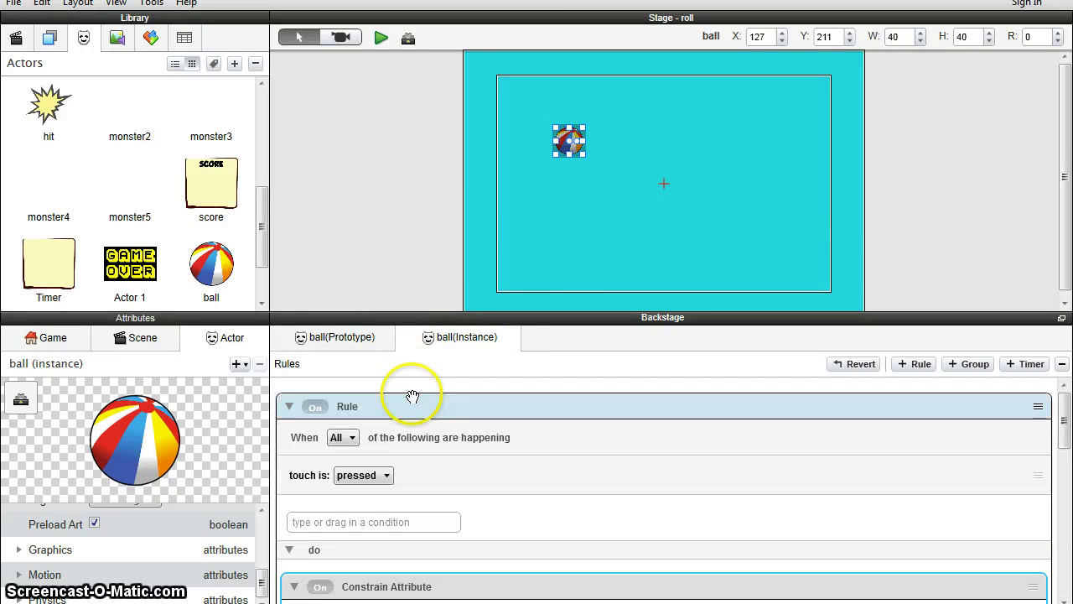
pyautogui.click(288, 406)
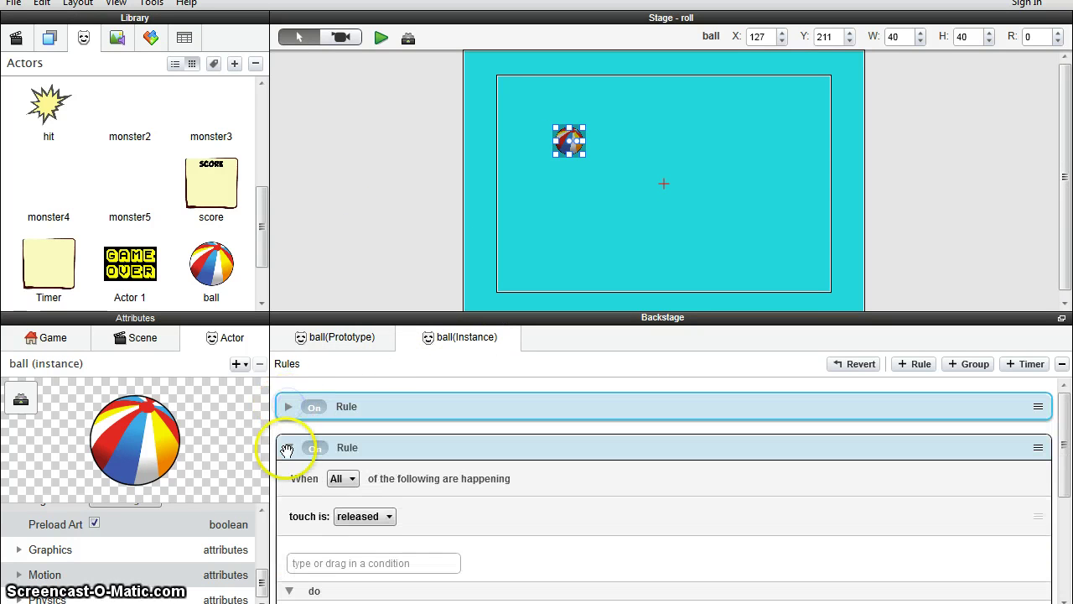
pyautogui.click(287, 449)
# Compare the rules of the ball prototype with those of the ball instance on the stage.
pyautogui.click(315, 342)
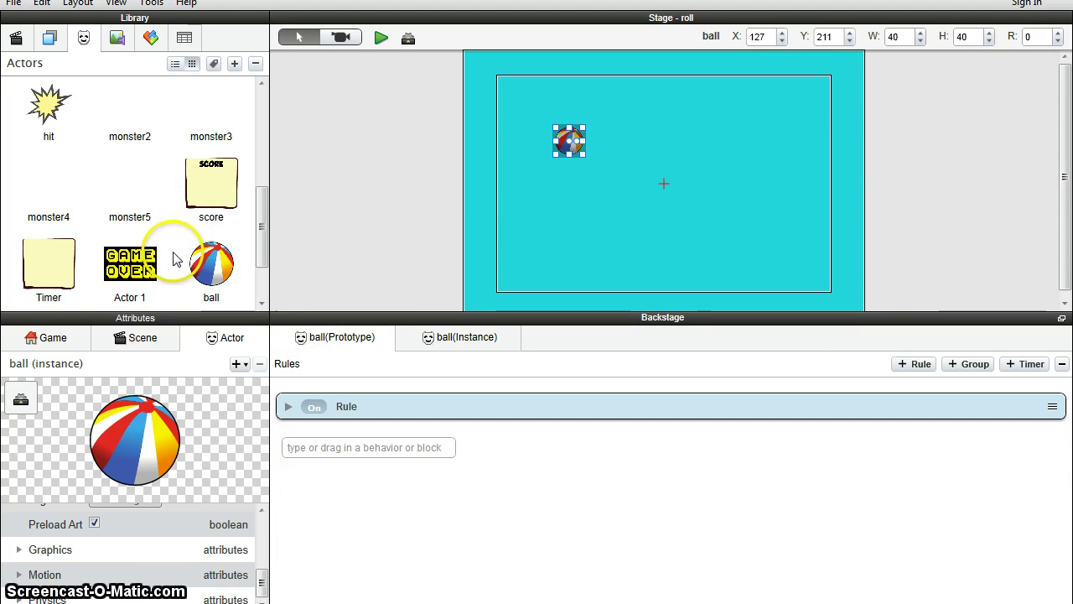
pyautogui.click(445, 340)
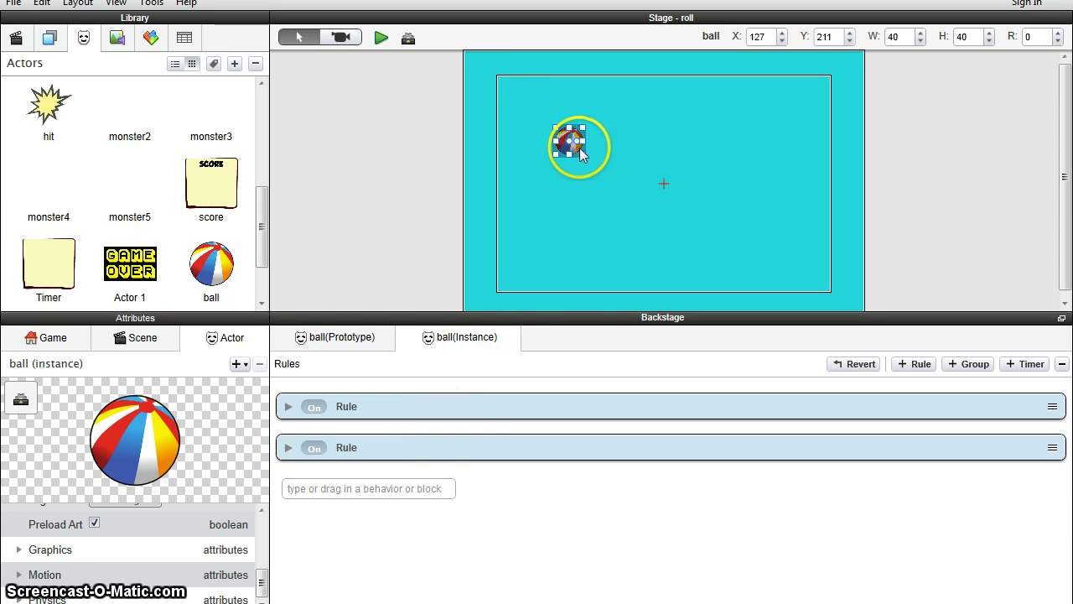
pyautogui.click(425, 447)
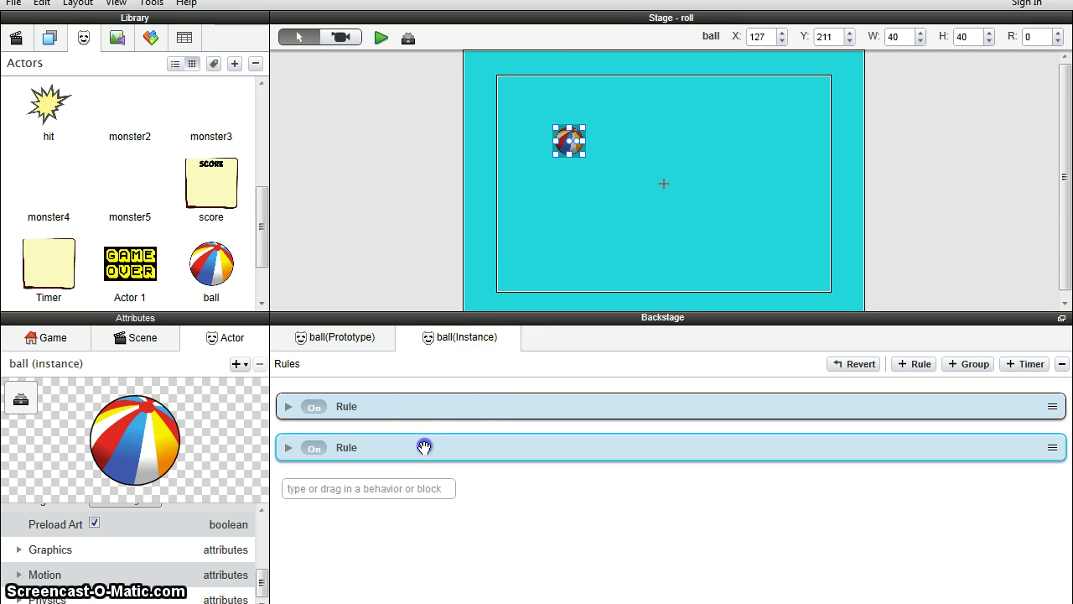
pyautogui.click(412, 410)
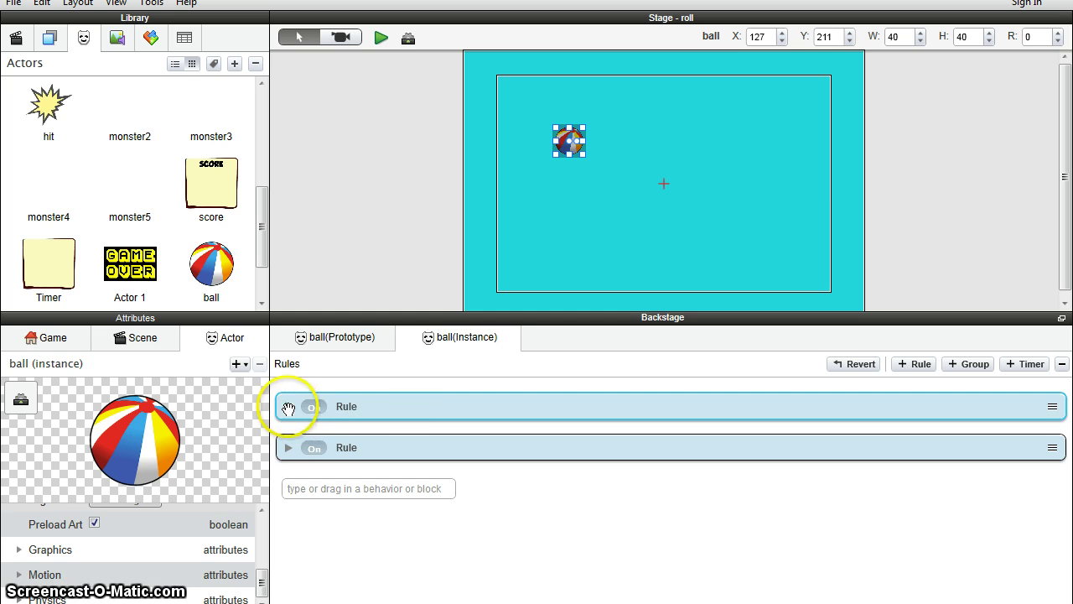
pyautogui.click(287, 407)
pyautogui.click(288, 407)
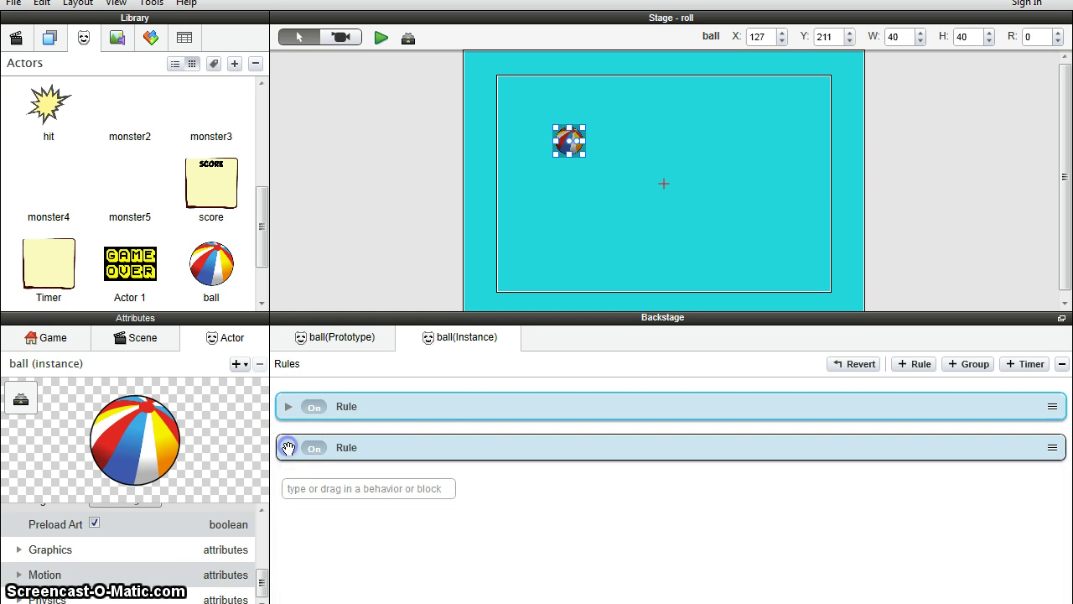
pyautogui.click(288, 448)
pyautogui.click(288, 447)
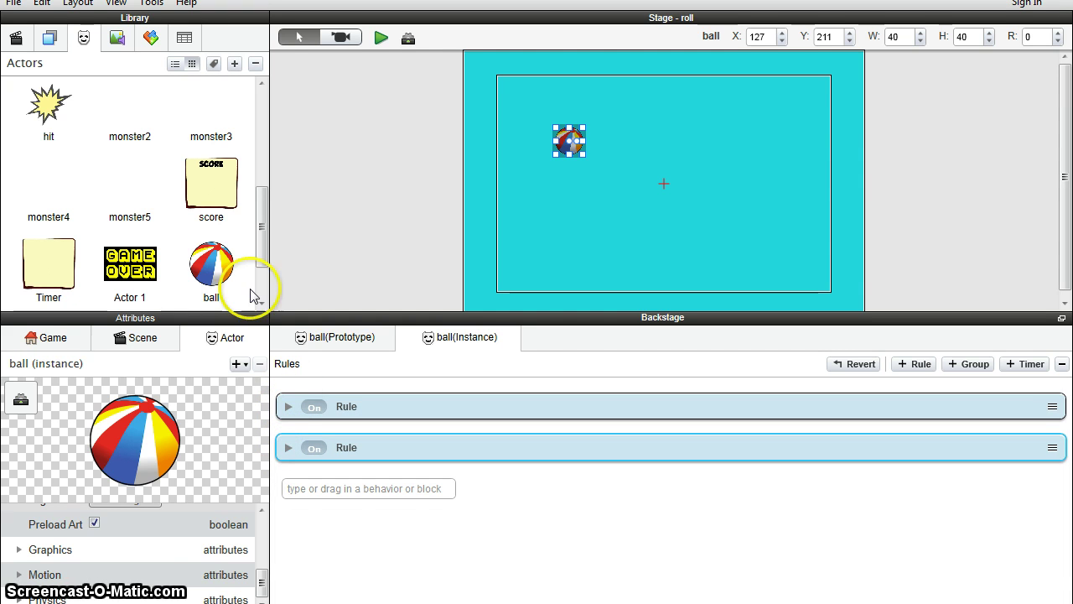
pyautogui.click(216, 276)
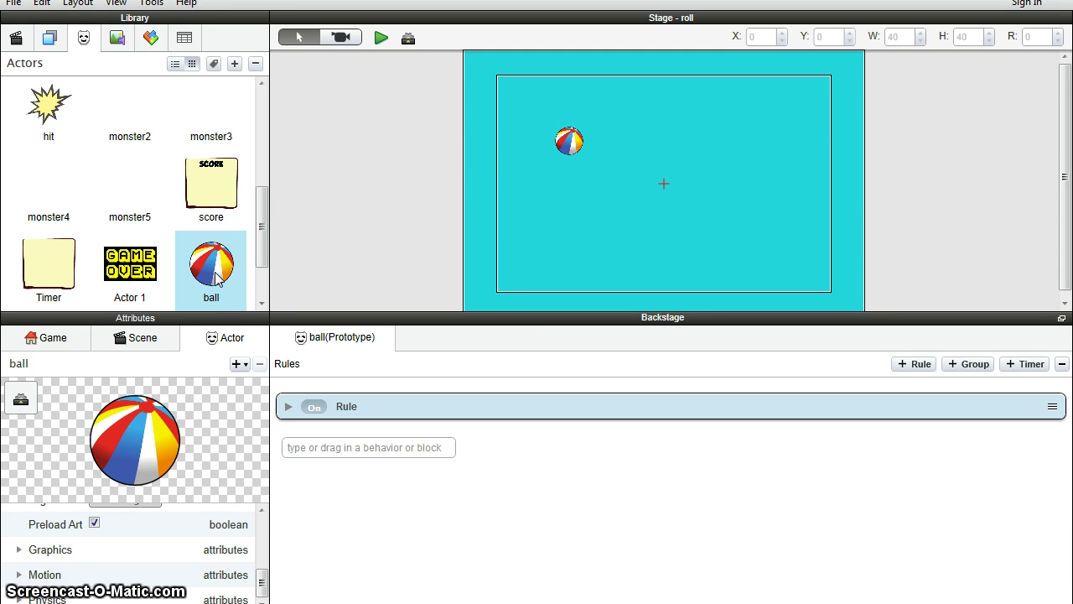
pyautogui.click(575, 144)
pyautogui.moveTo(532, 411)
pyautogui.mouseDown()
pyautogui.moveTo(531, 446)
pyautogui.moveTo(520, 408)
pyautogui.mouseUp()
pyautogui.click(520, 407)
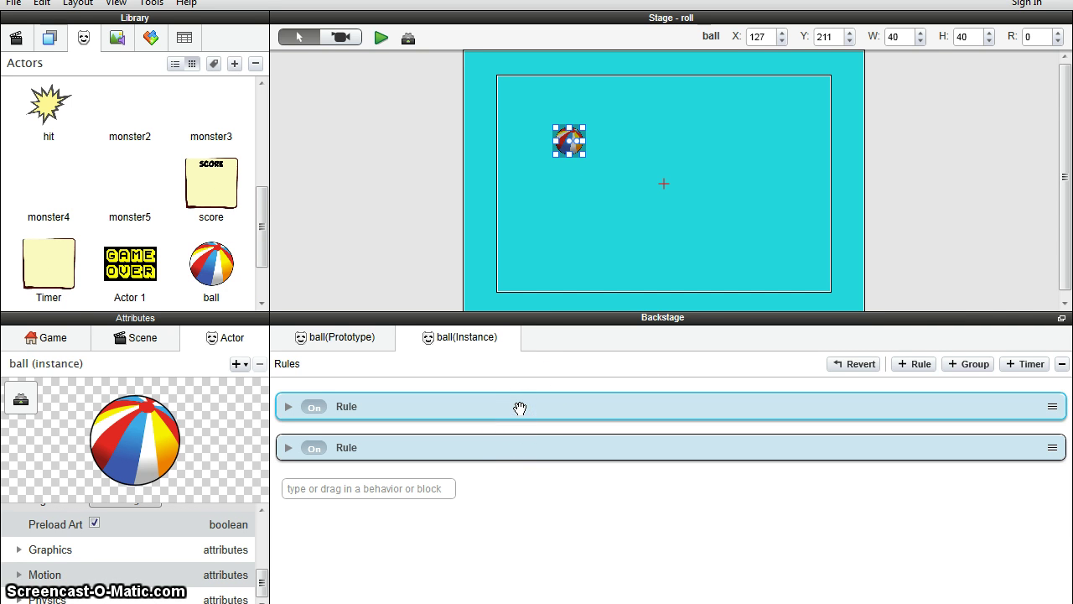
# Copy the second rule, for touch released, from the ball instance and paste it into the ball prototype.
pyautogui.click(517, 443)
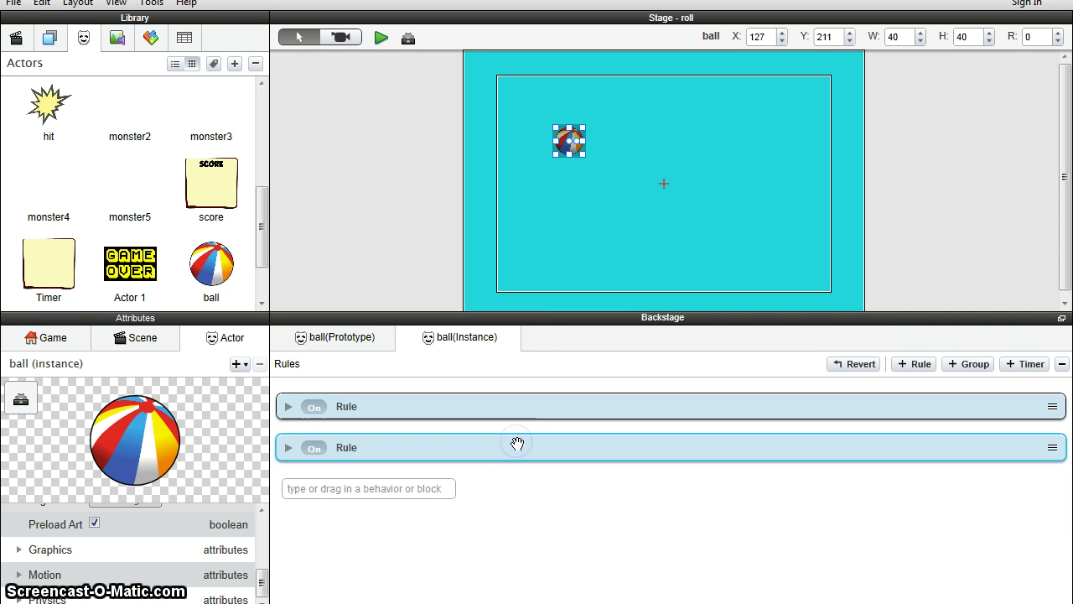
pyautogui.click(42, 3)
pyautogui.click(47, 95)
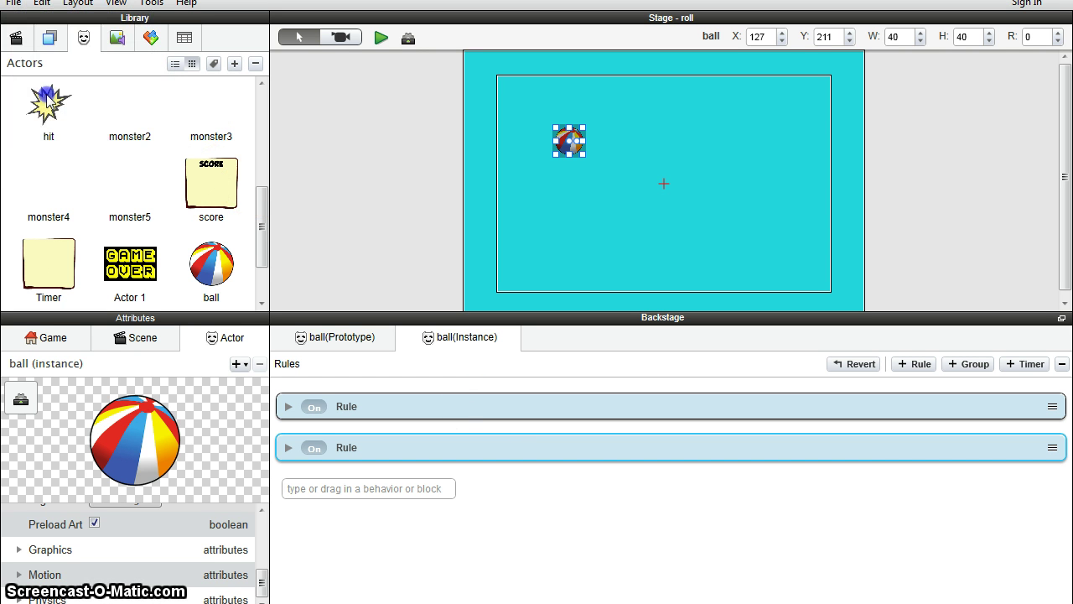
pyautogui.click(210, 264)
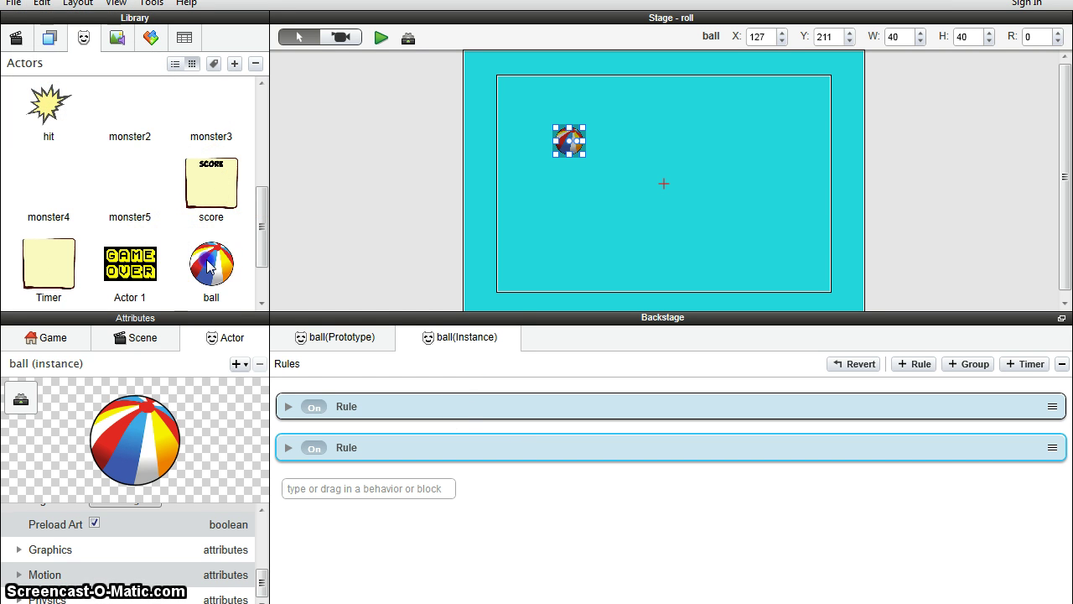
pyautogui.click(578, 479)
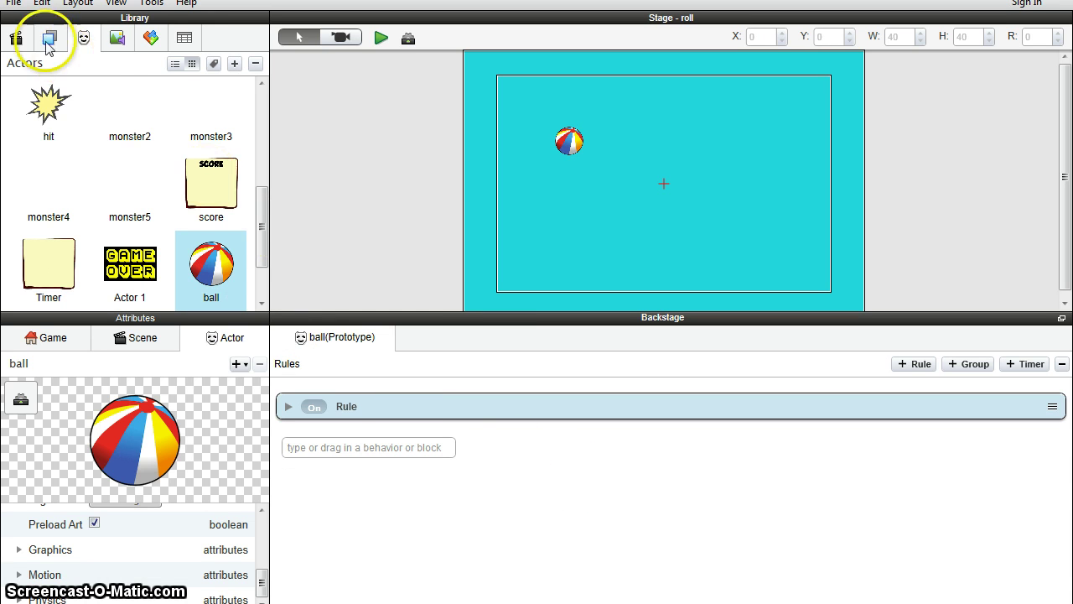
pyautogui.click(13, 4)
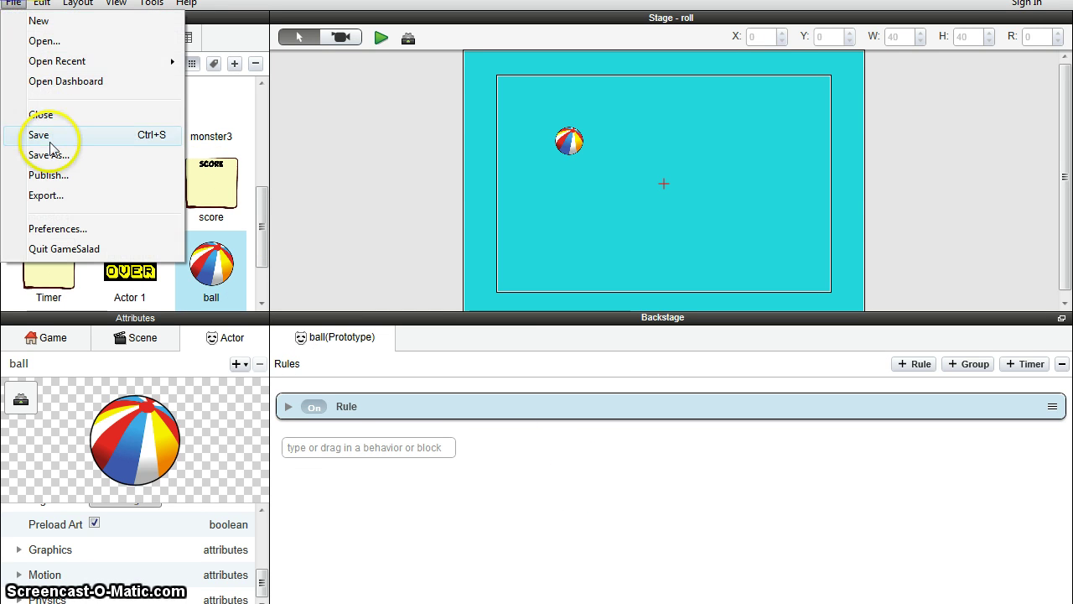
pyautogui.moveTo(42, 3)
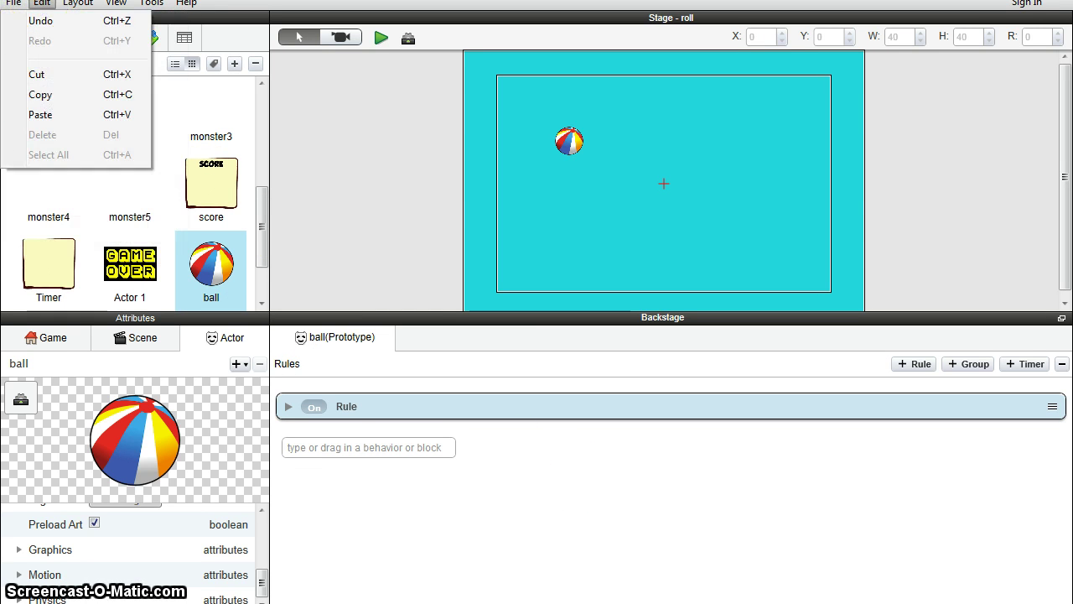
pyautogui.click(41, 114)
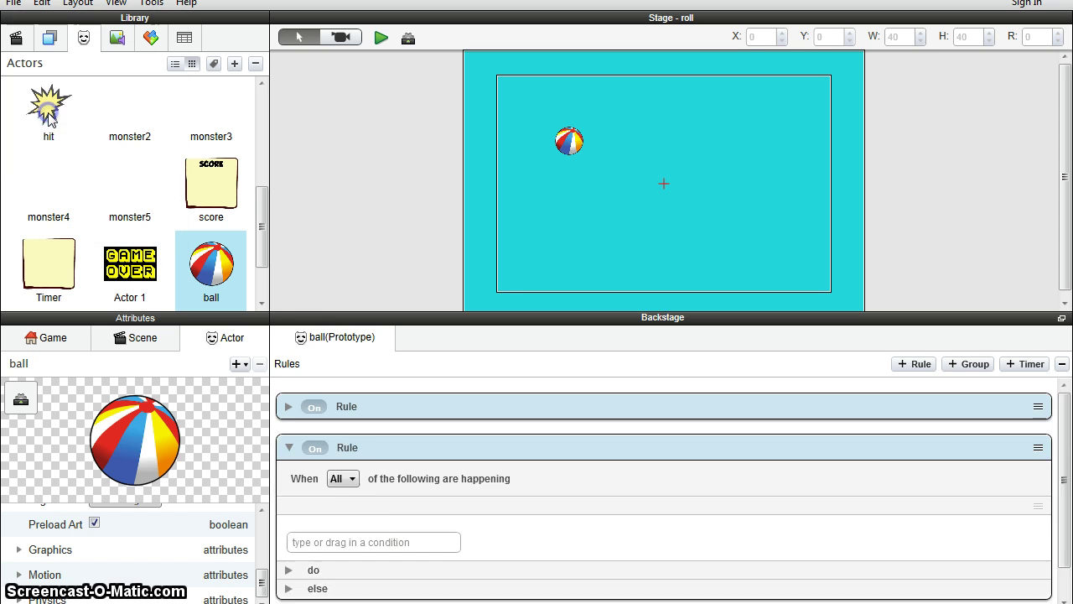
# Collapse the pasted rule and check the rule lists of the ball prototype and the ball instance.
pyautogui.click(288, 447)
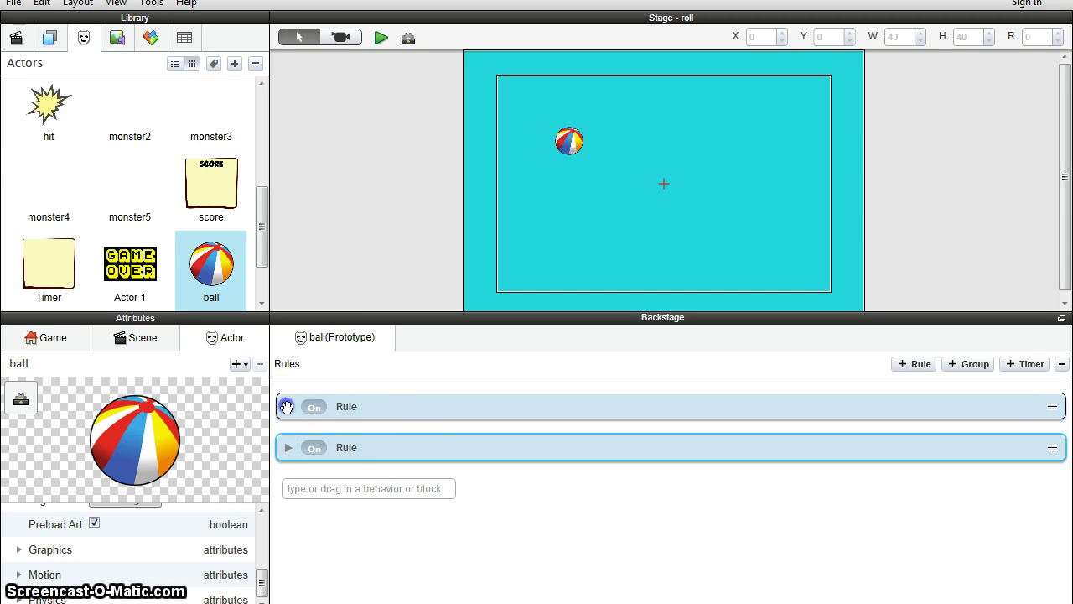
pyautogui.click(288, 406)
pyautogui.click(287, 408)
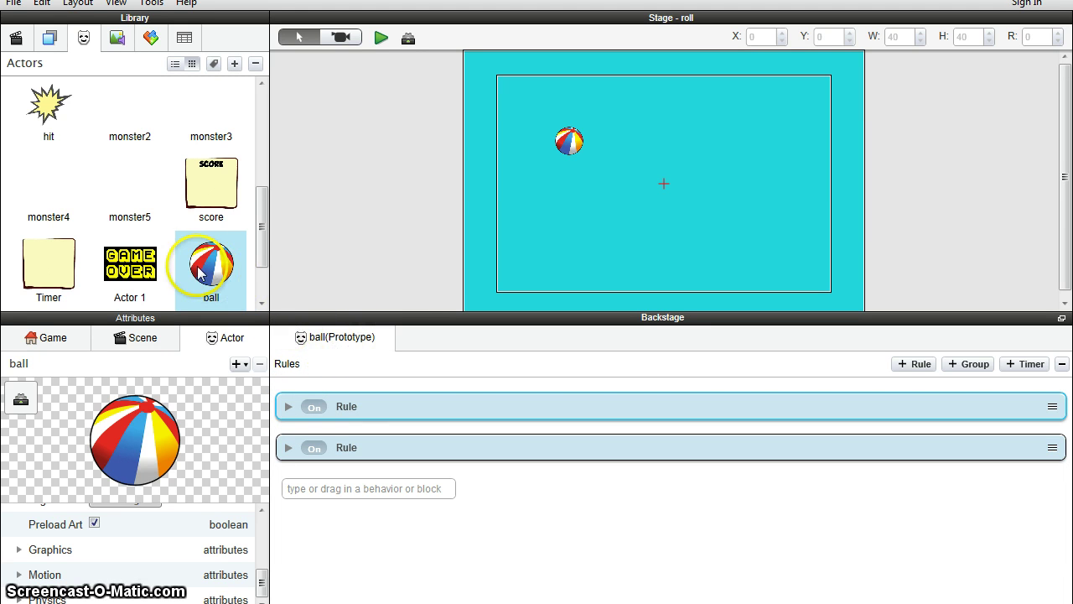
pyautogui.click(570, 143)
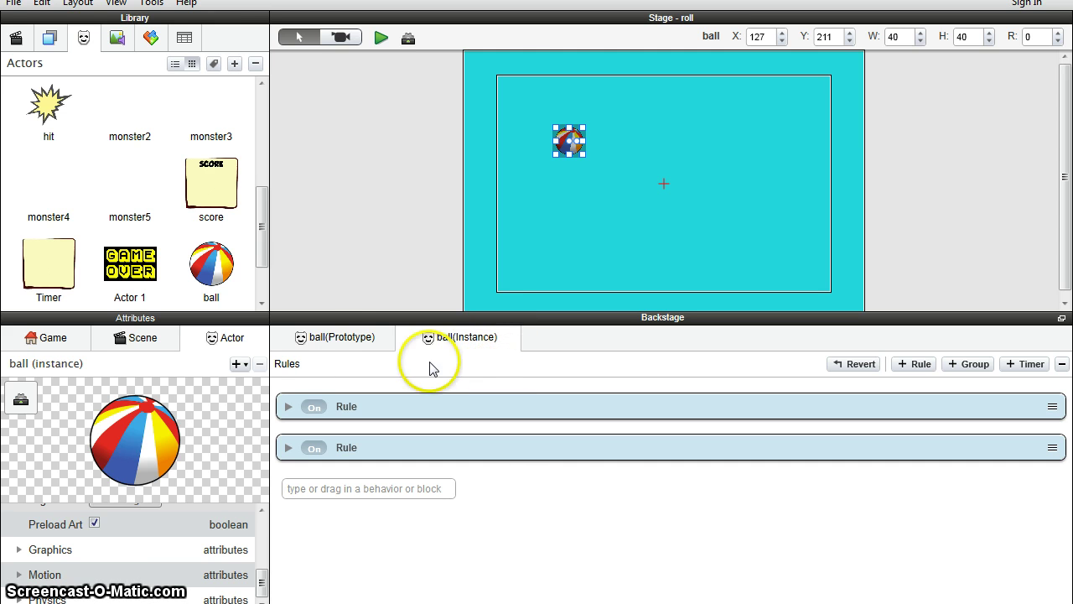
pyautogui.click(351, 348)
# Place two more instances of the ball actor on the stage, at about X 195, Y 170 and X 348, Y 233.
pyautogui.click(216, 266)
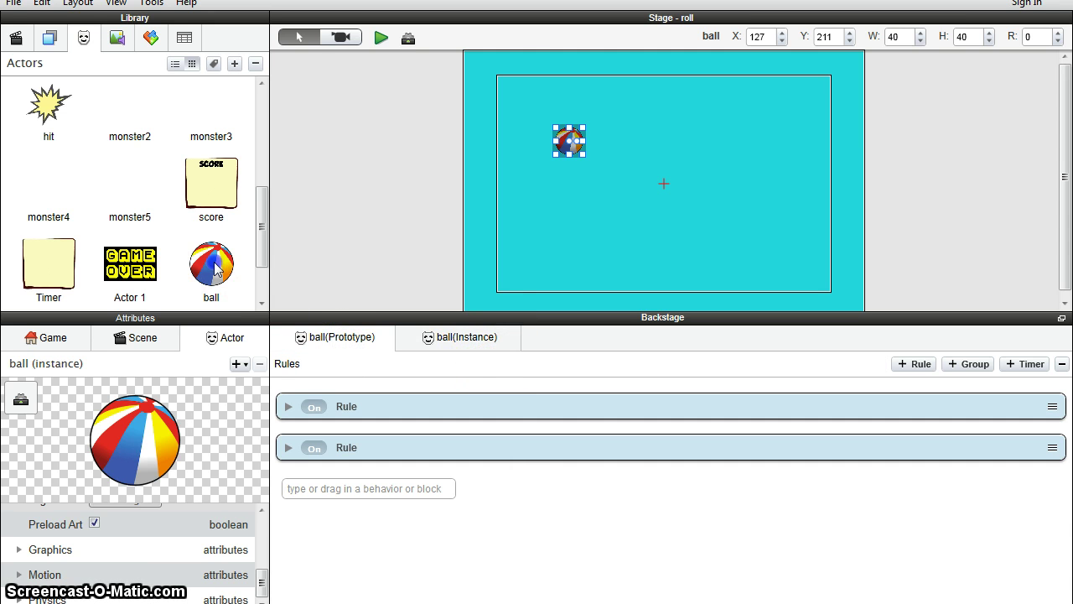
pyautogui.moveTo(525, 181); pyautogui.dragTo(627, 139)
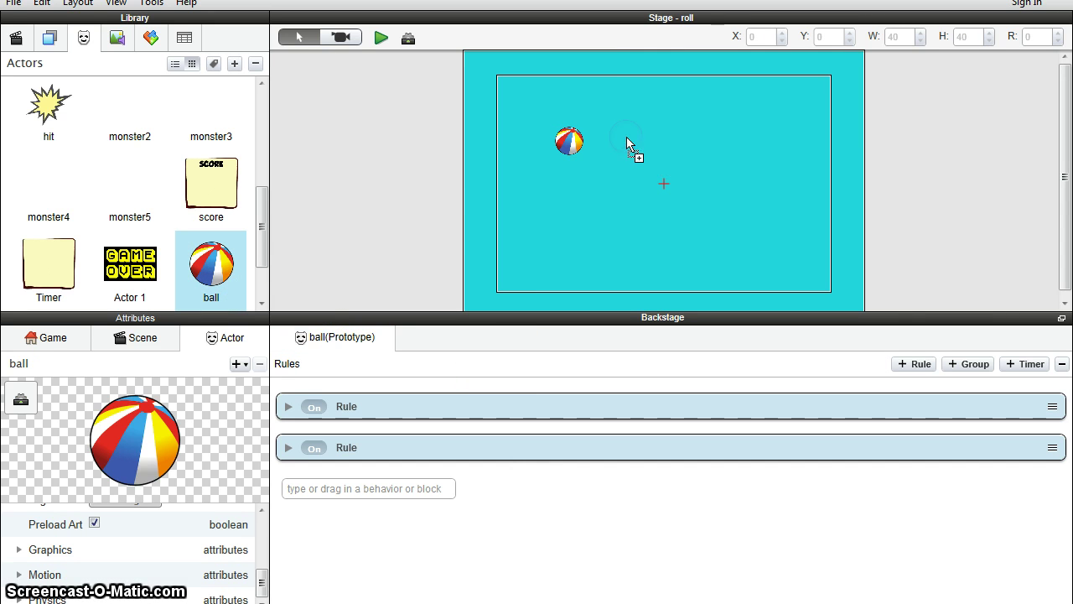
pyautogui.moveTo(207, 275); pyautogui.dragTo(757, 124)
pyautogui.click(707, 186)
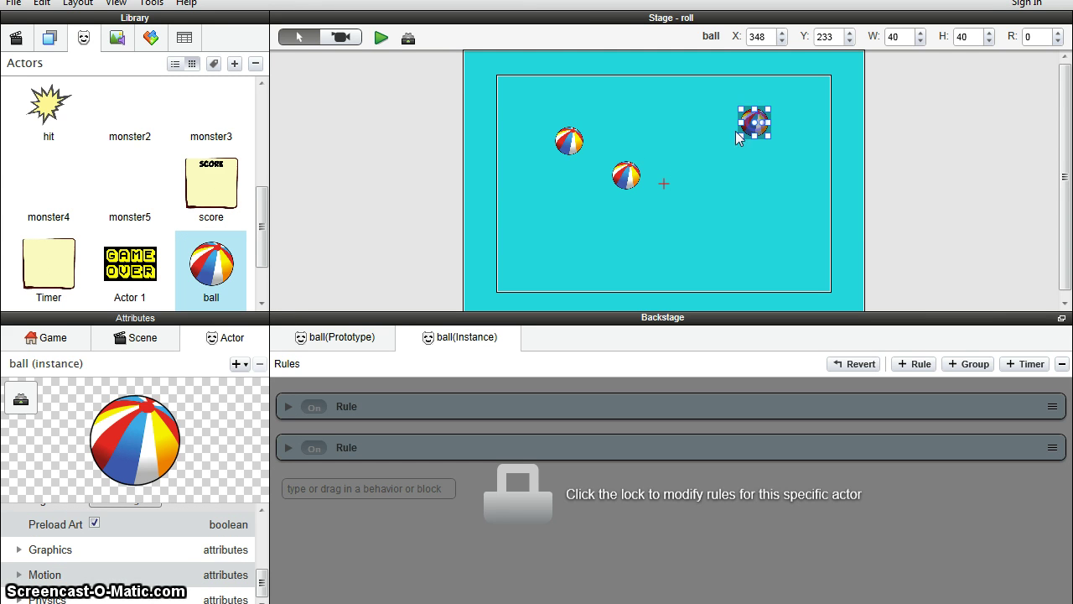
# Line up the three balls in a row in the upper right of the scene, the middle one at about X 301, Y 239.
pyautogui.click(625, 177)
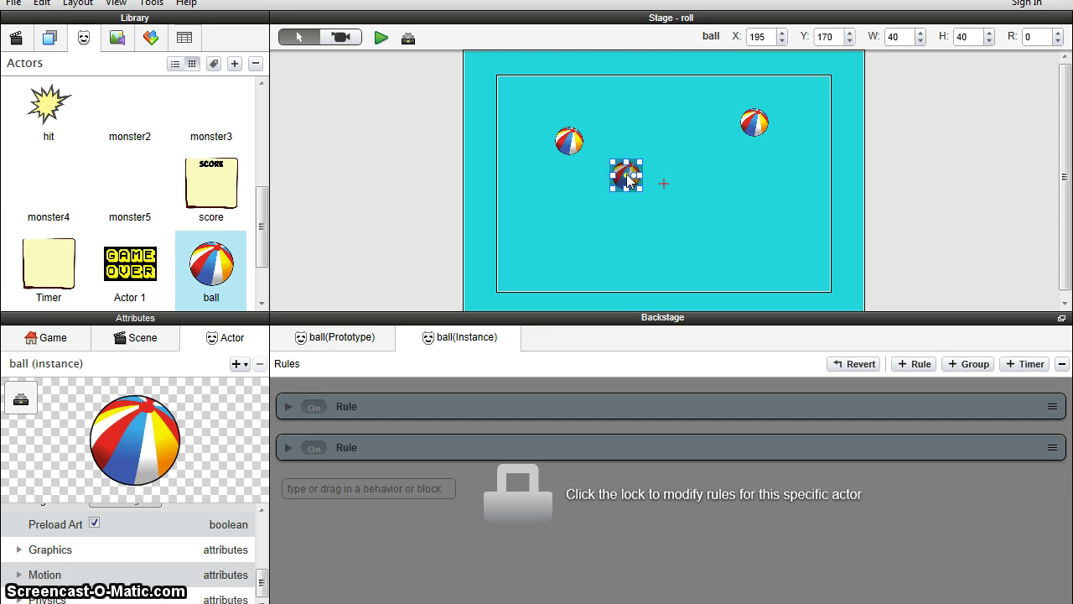
pyautogui.moveTo(628, 179); pyautogui.dragTo(712, 125)
pyautogui.click(571, 141)
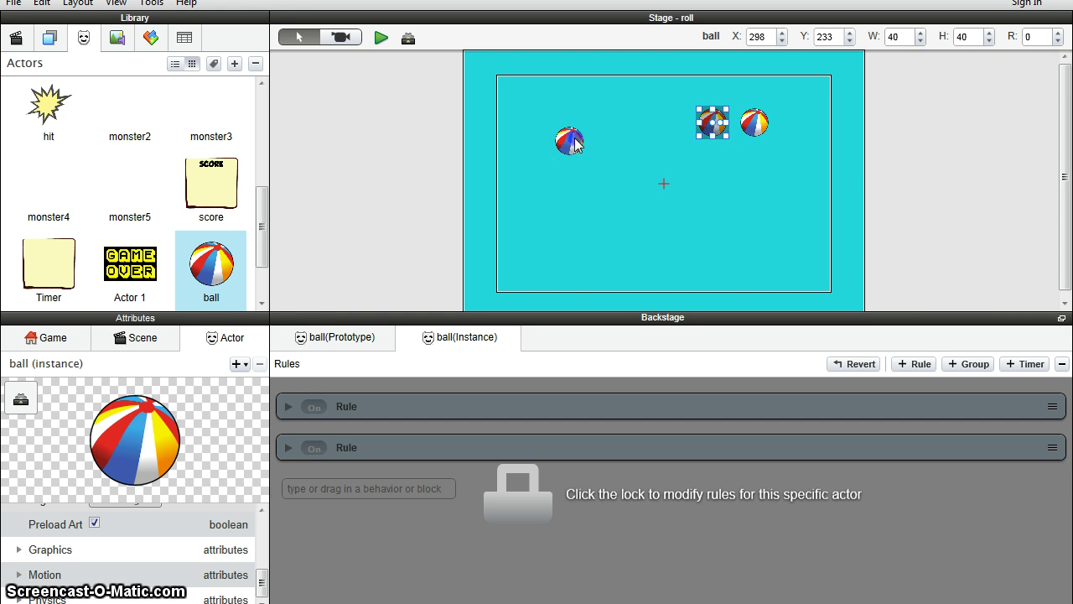
pyautogui.moveTo(570, 143); pyautogui.dragTo(718, 122)
pyautogui.click(710, 130)
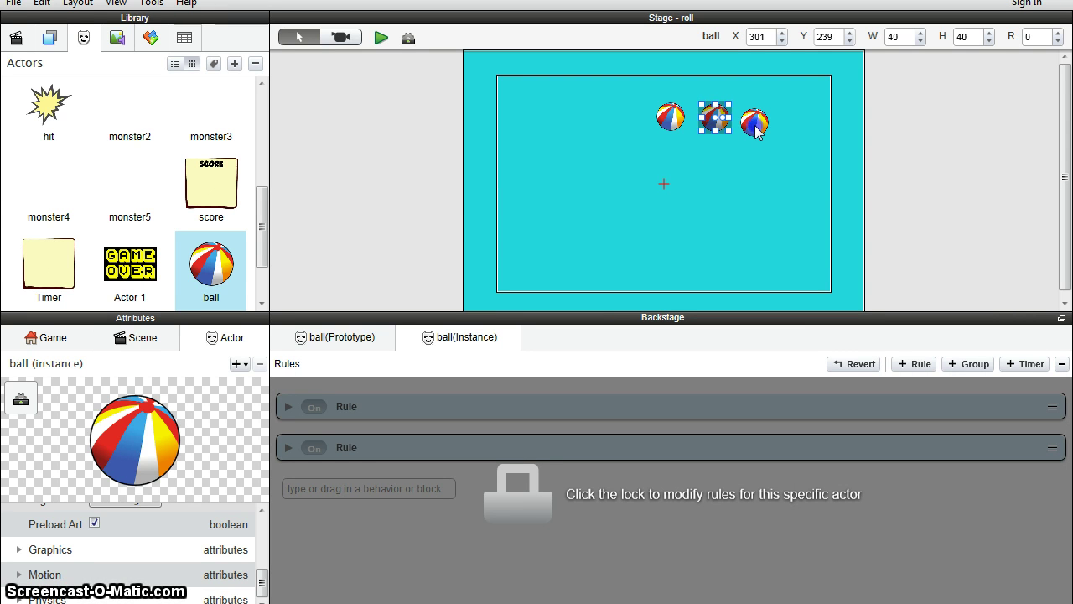
pyautogui.click(756, 130)
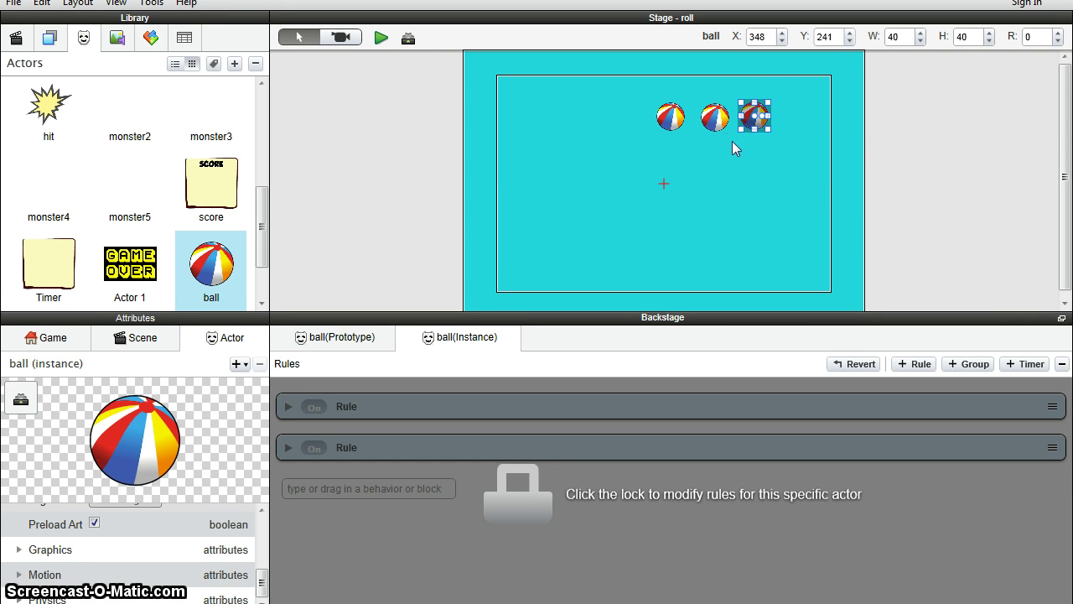
pyautogui.click(726, 142)
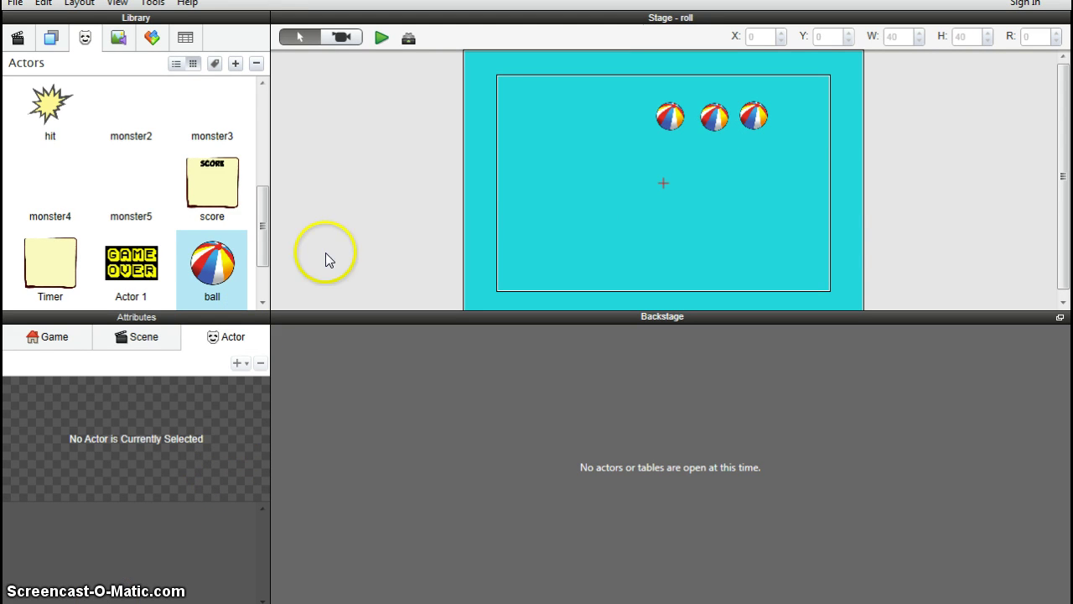
# Add a new actor to the library and name it ramp.
pyautogui.moveTo(260, 247); pyautogui.dragTo(261, 148)
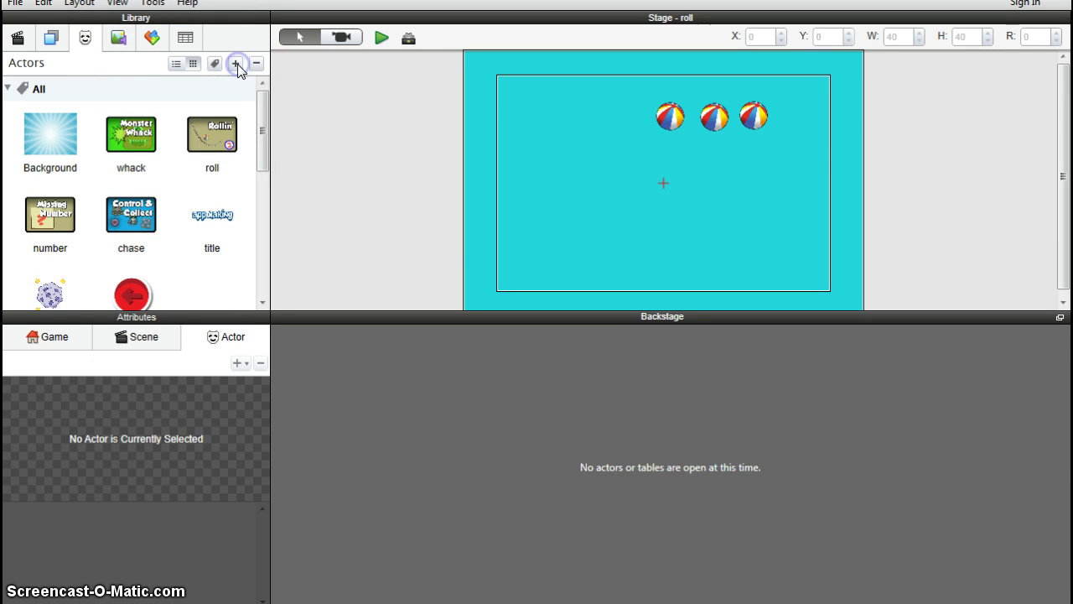
pyautogui.click(265, 106)
pyautogui.moveTo(264, 115); pyautogui.dragTo(263, 283)
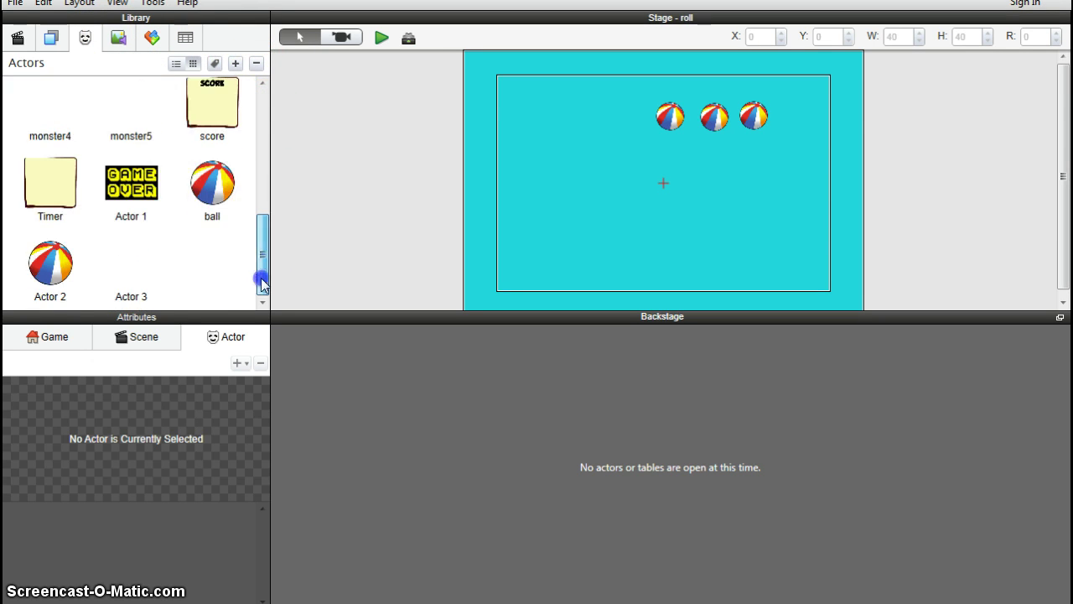
pyautogui.doubleClick(138, 295)
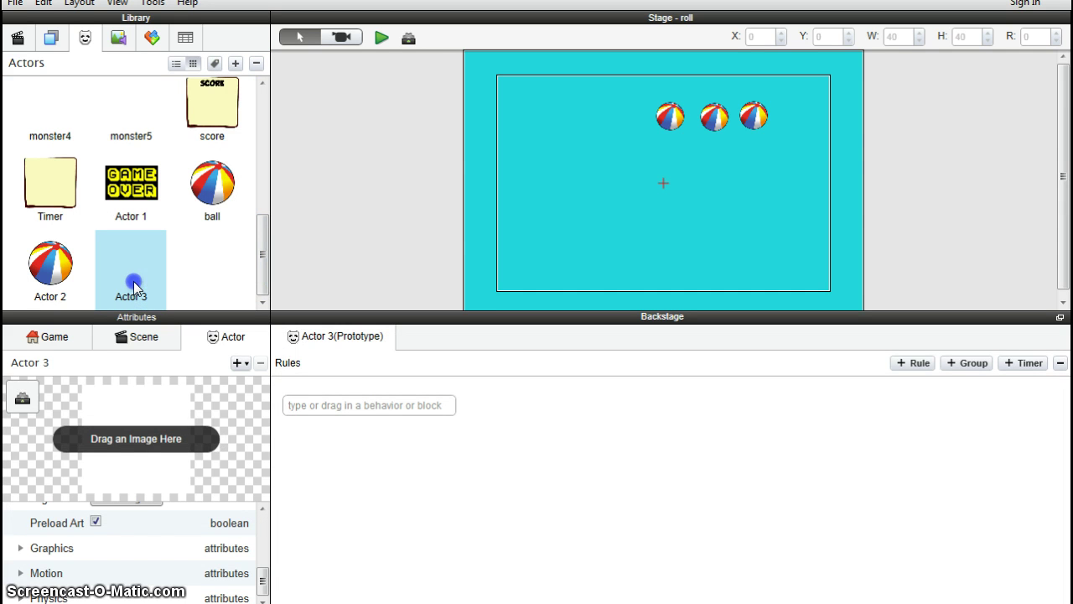
pyautogui.click(147, 295)
# Assign the ramp image from the media library to the ramp actor and return to the list of actors.
pyautogui.click(117, 39)
pyautogui.scroll(-6, 72, 185)
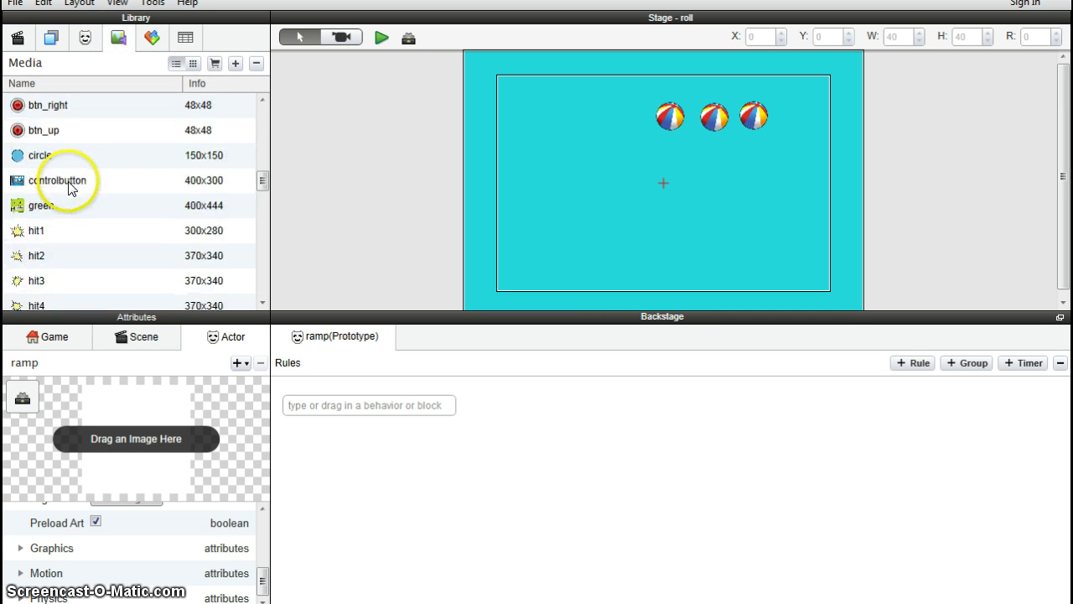
pyautogui.moveTo(40, 255); pyautogui.dragTo(121, 410)
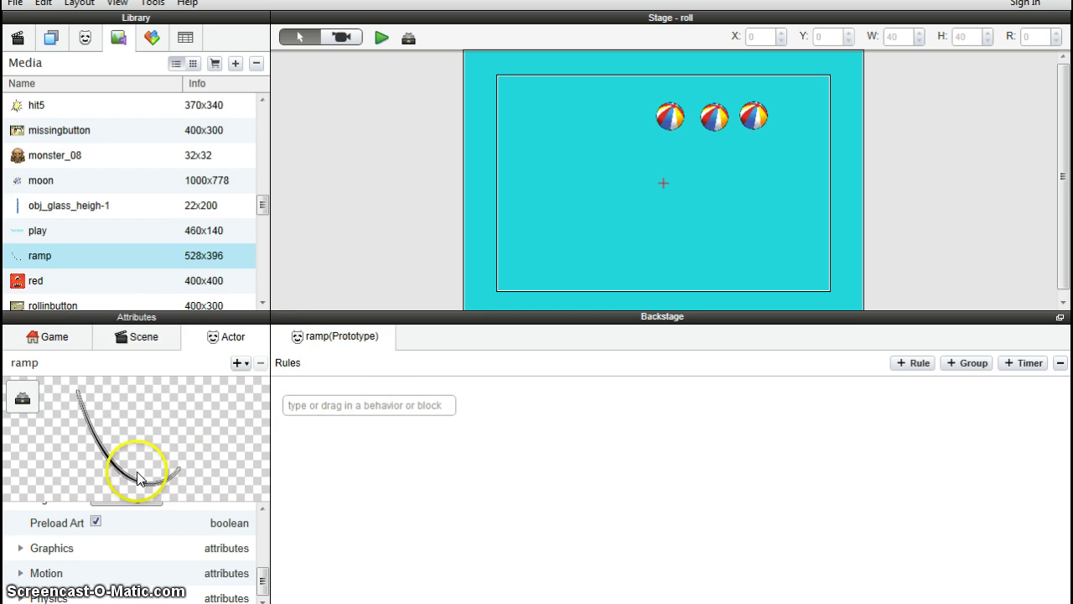
pyautogui.click(264, 229)
pyautogui.click(263, 233)
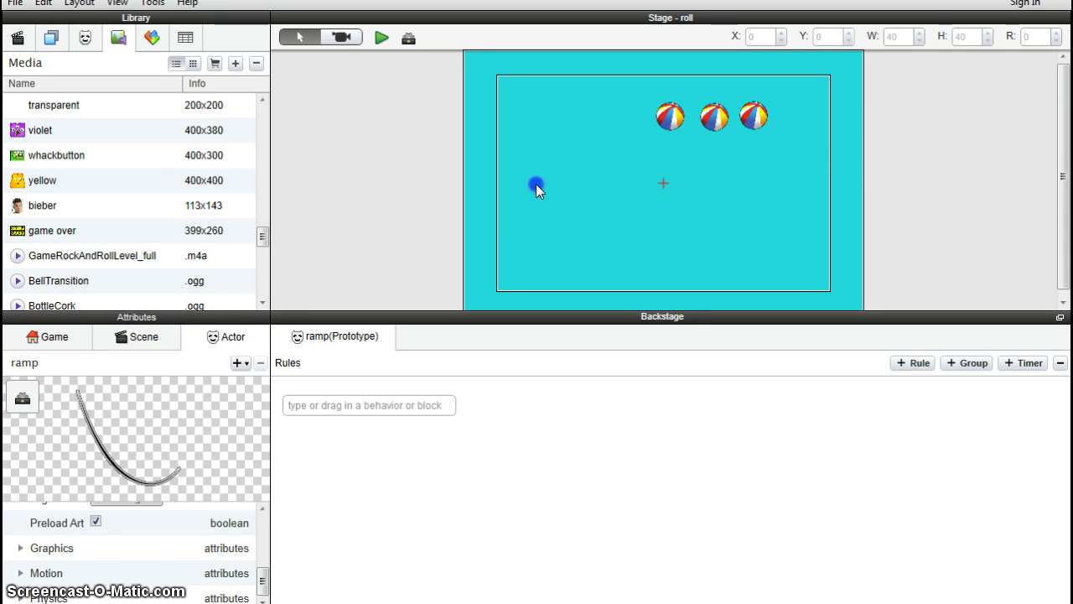
pyautogui.click(84, 37)
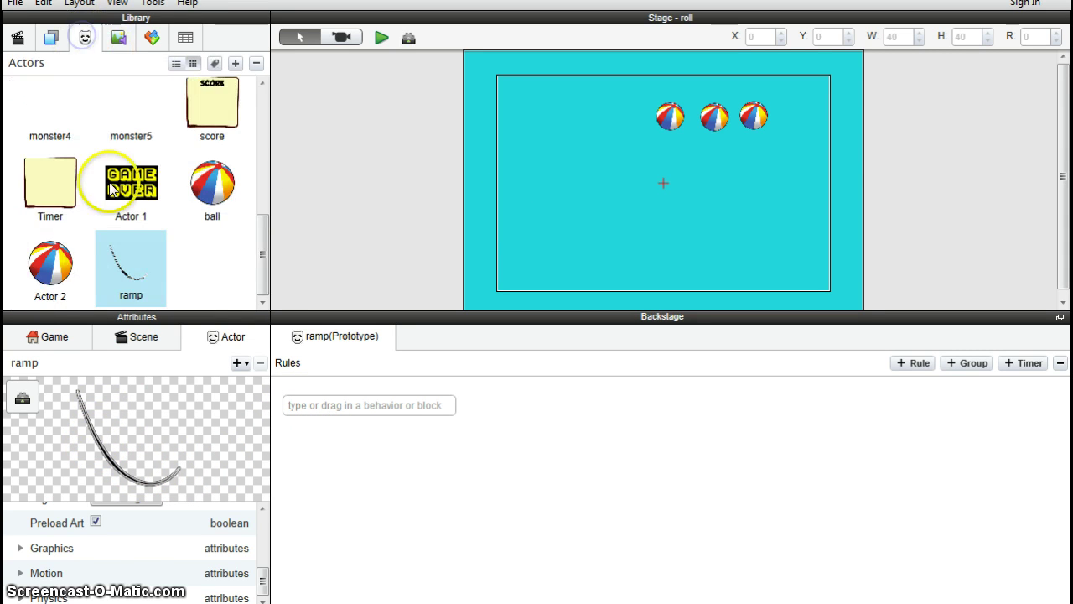
# Place the ramp actor on the stage and shrink it to about 284 wide by 178 high.
pyautogui.moveTo(506, 166); pyautogui.dragTo(508, 172)
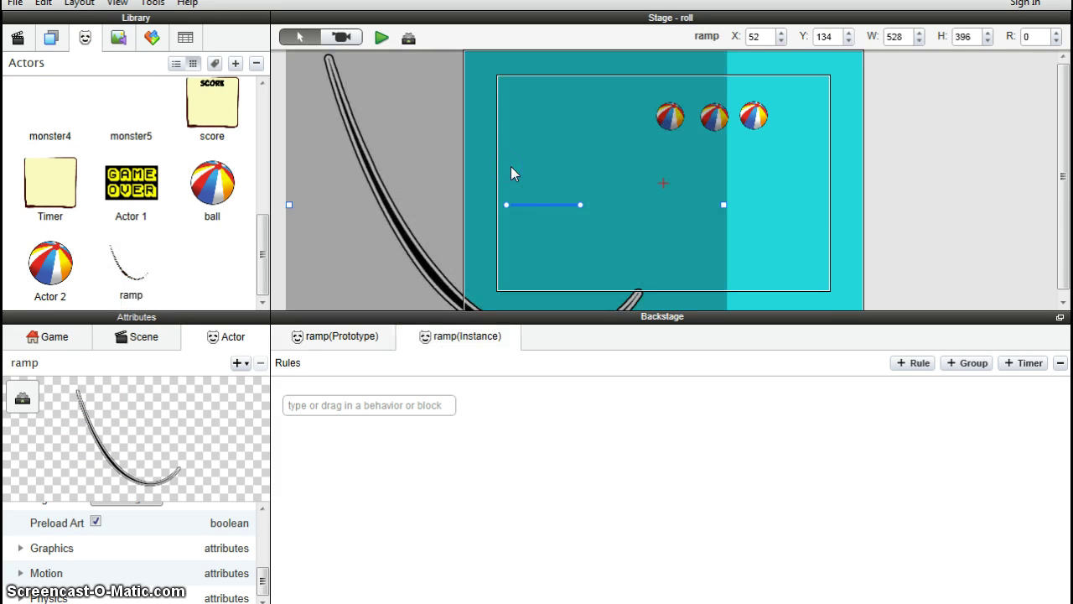
pyautogui.click(546, 185)
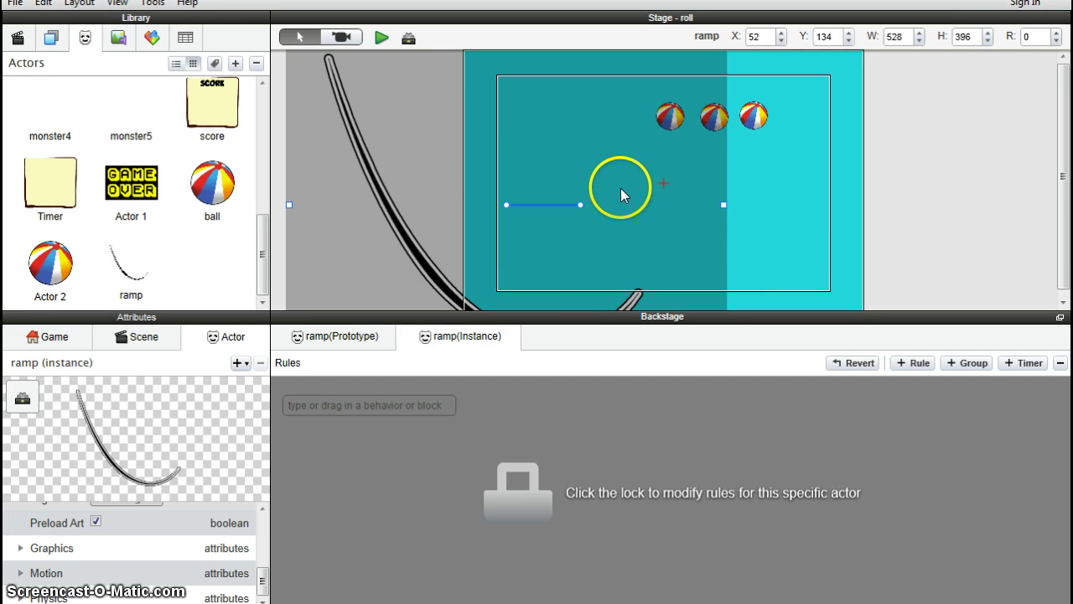
pyautogui.moveTo(725, 203); pyautogui.dragTo(630, 206)
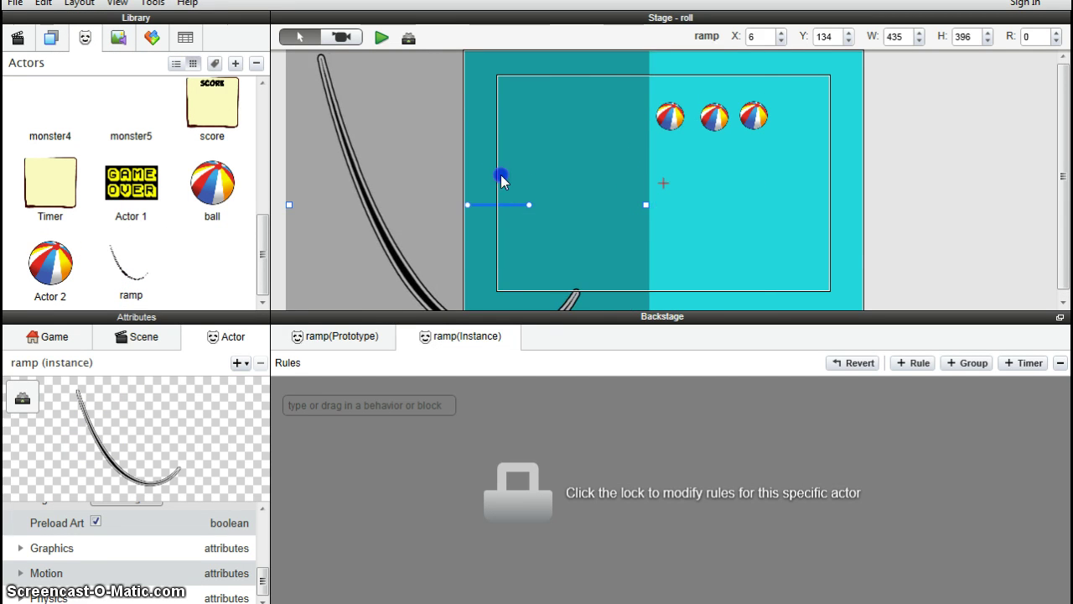
pyautogui.moveTo(501, 181); pyautogui.dragTo(625, 246)
pyautogui.moveTo(434, 107); pyautogui.dragTo(529, 126)
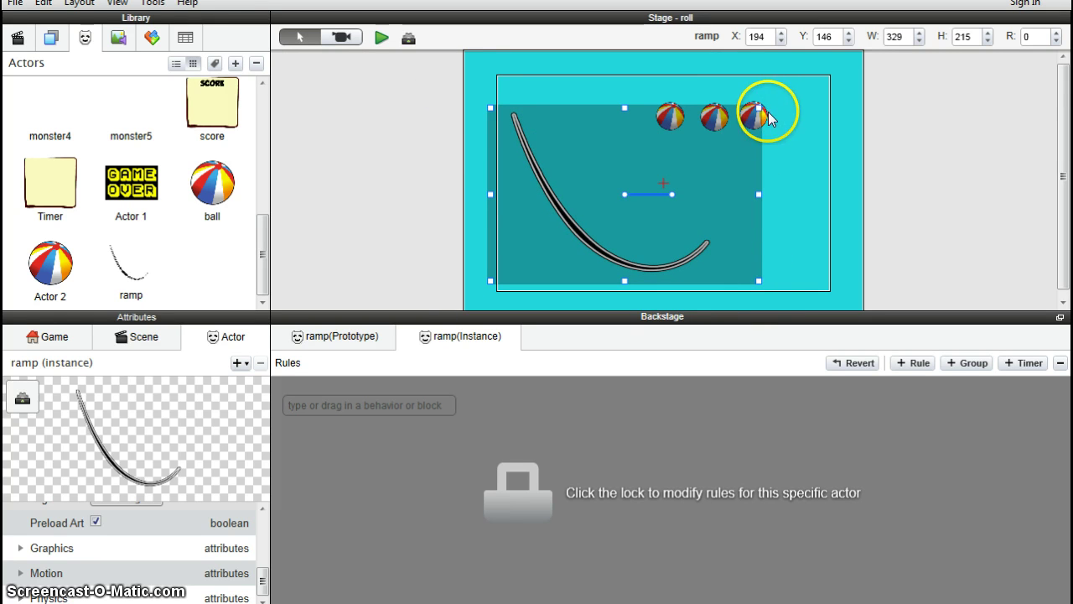
pyautogui.moveTo(759, 108); pyautogui.dragTo(721, 139)
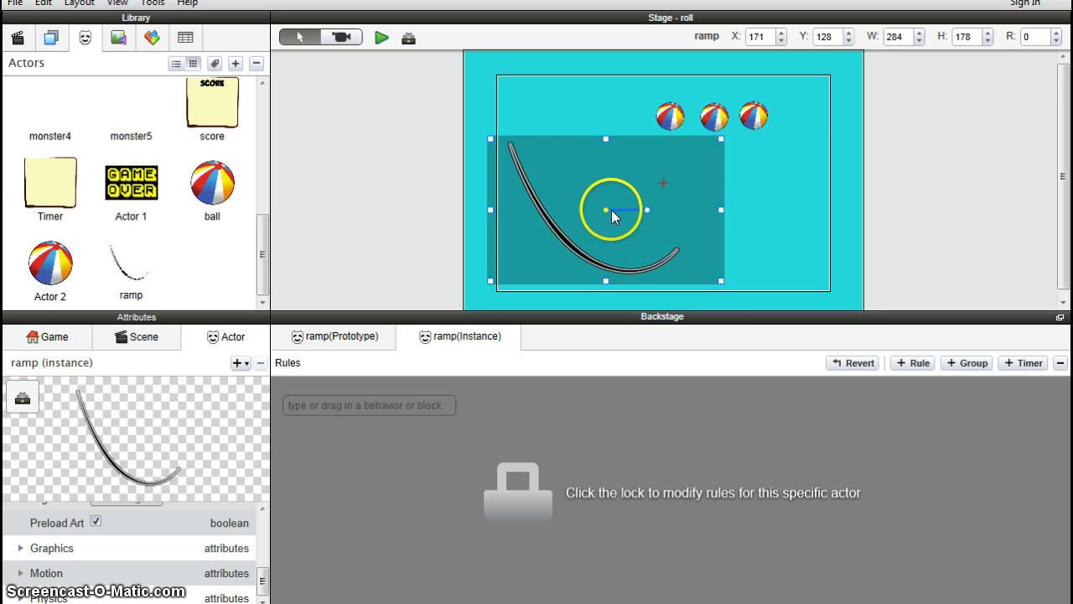
# Reposition the ramp inside the camera frame and enlarge it to about 304 by 202, centred at about X 176, Y 150.
pyautogui.moveTo(602, 209); pyautogui.dragTo(601, 201)
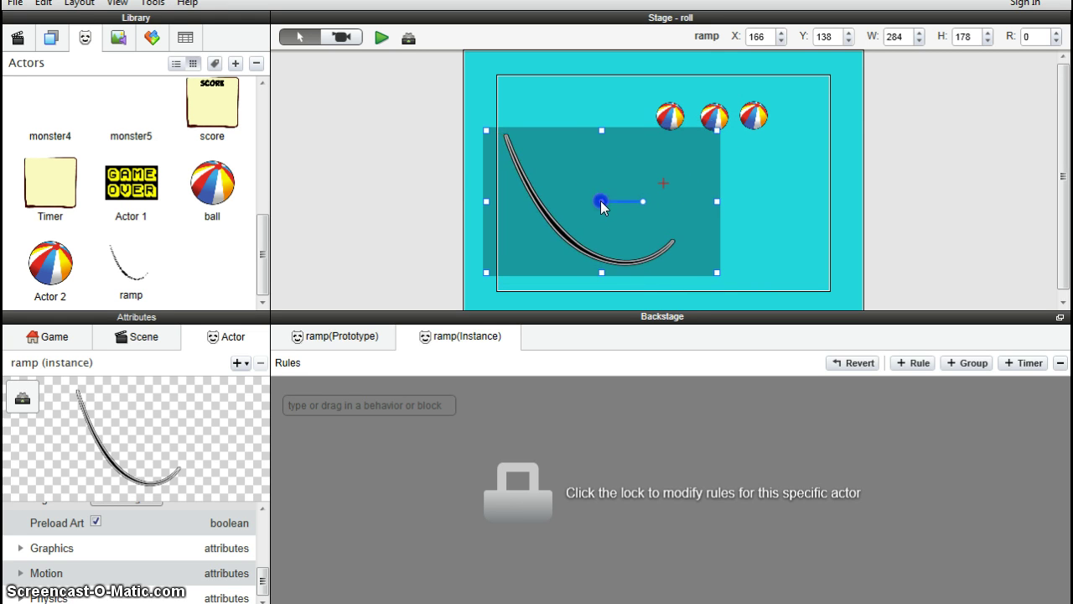
pyautogui.click(445, 195)
pyautogui.click(550, 219)
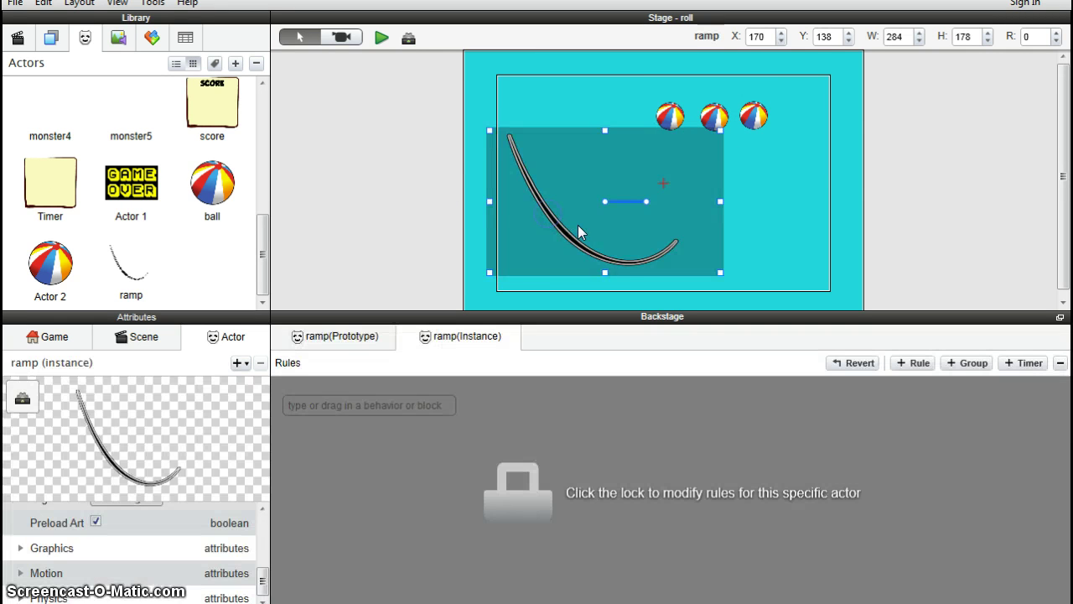
pyautogui.moveTo(605, 203); pyautogui.dragTo(608, 192)
pyautogui.moveTo(724, 260); pyautogui.dragTo(732, 270)
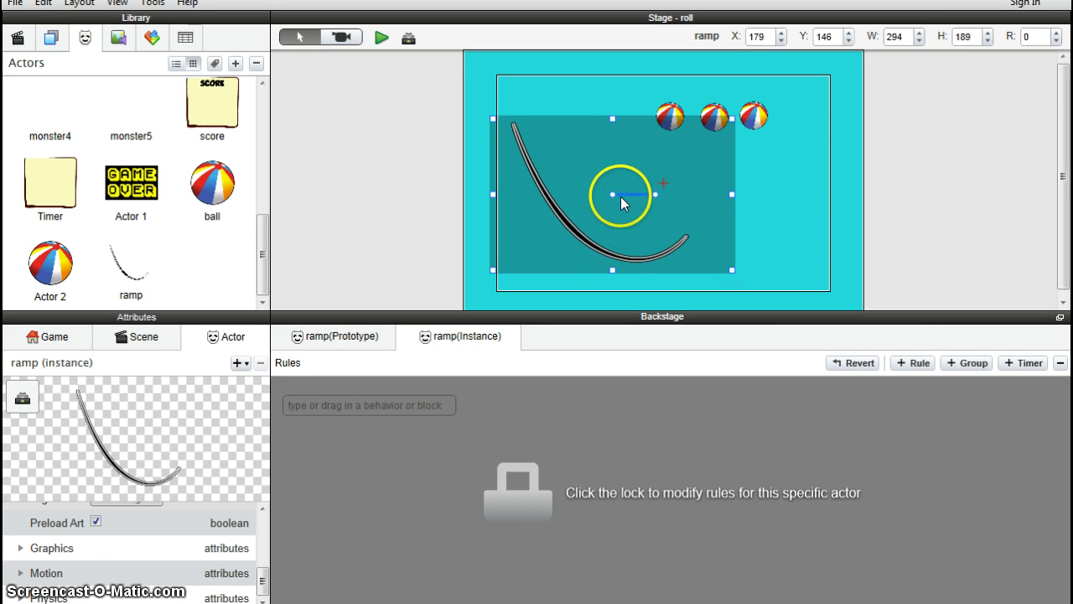
pyautogui.moveTo(611, 197); pyautogui.dragTo(604, 187)
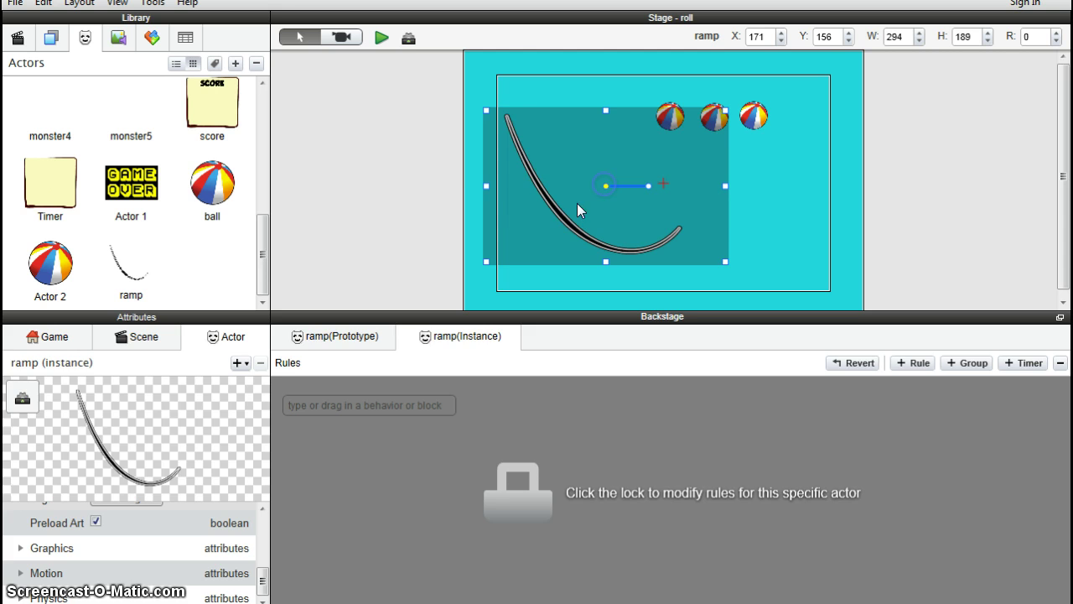
pyautogui.click(466, 221)
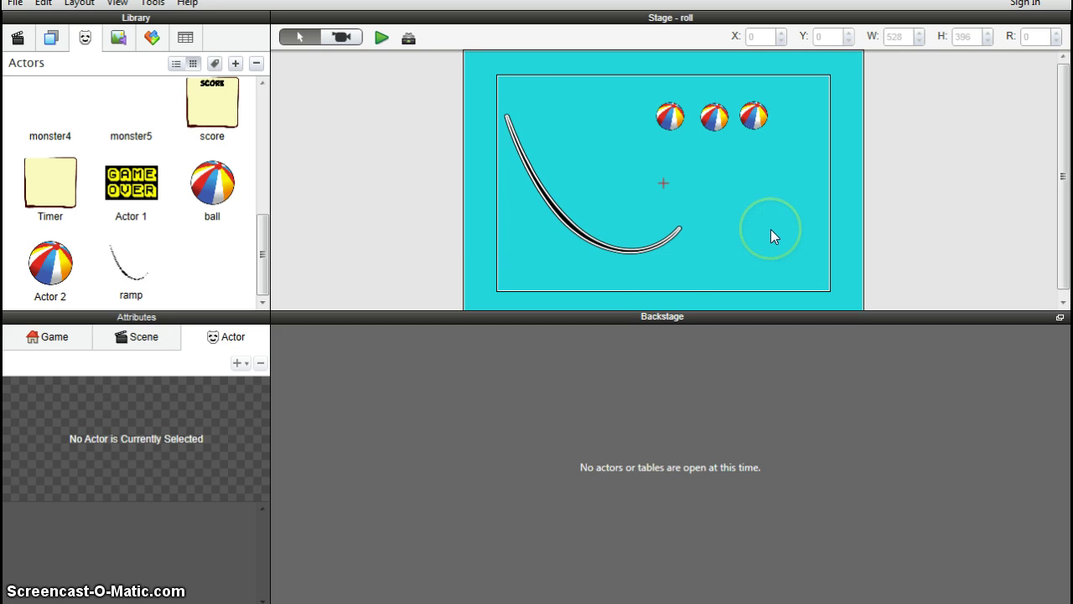
pyautogui.click(650, 247)
pyautogui.moveTo(726, 260); pyautogui.dragTo(734, 272)
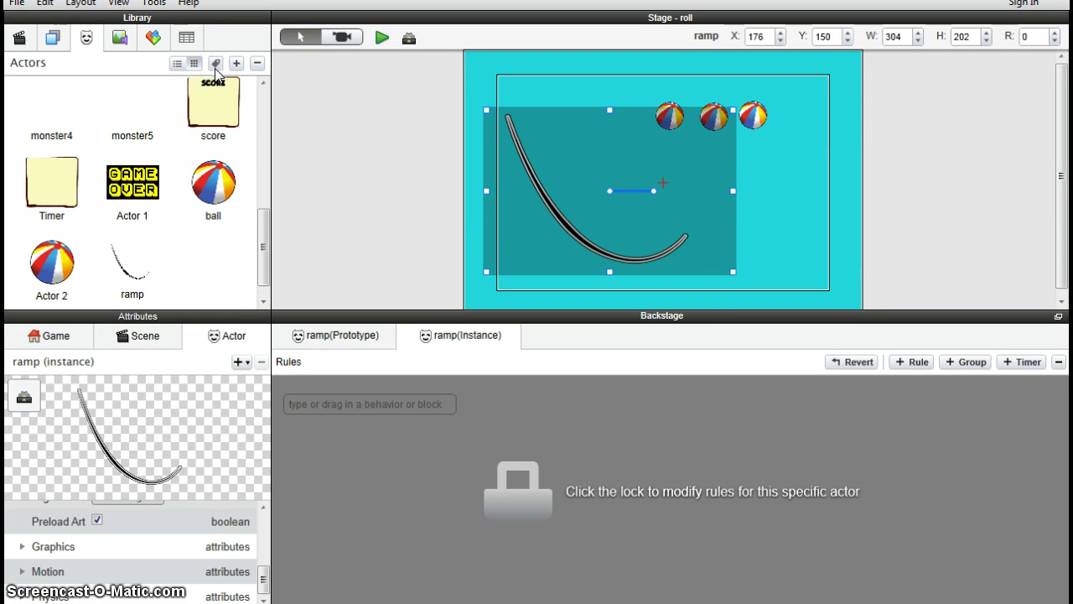
# Add a new actor to the library and name it ramp bit.
pyautogui.moveTo(264, 231); pyautogui.dragTo(263, 289)
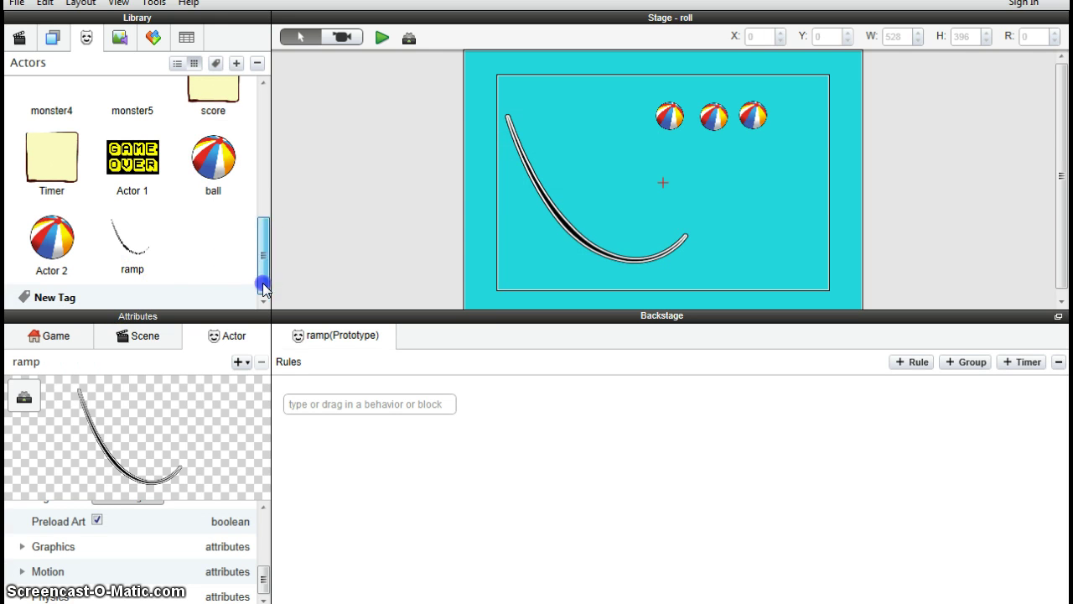
pyautogui.click(237, 64)
pyautogui.click(222, 259)
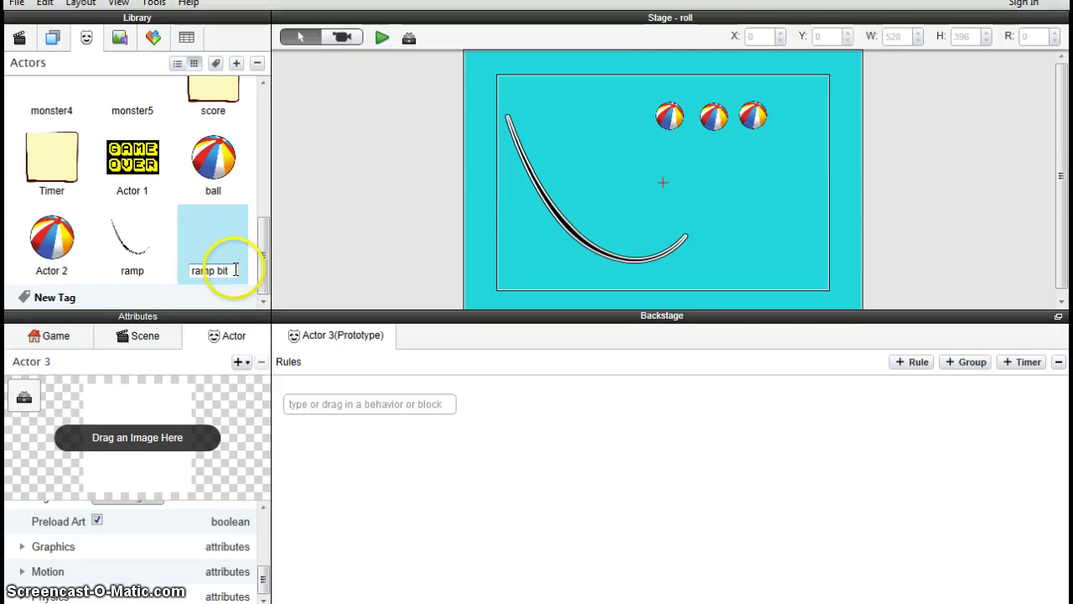
pyautogui.click(155, 220)
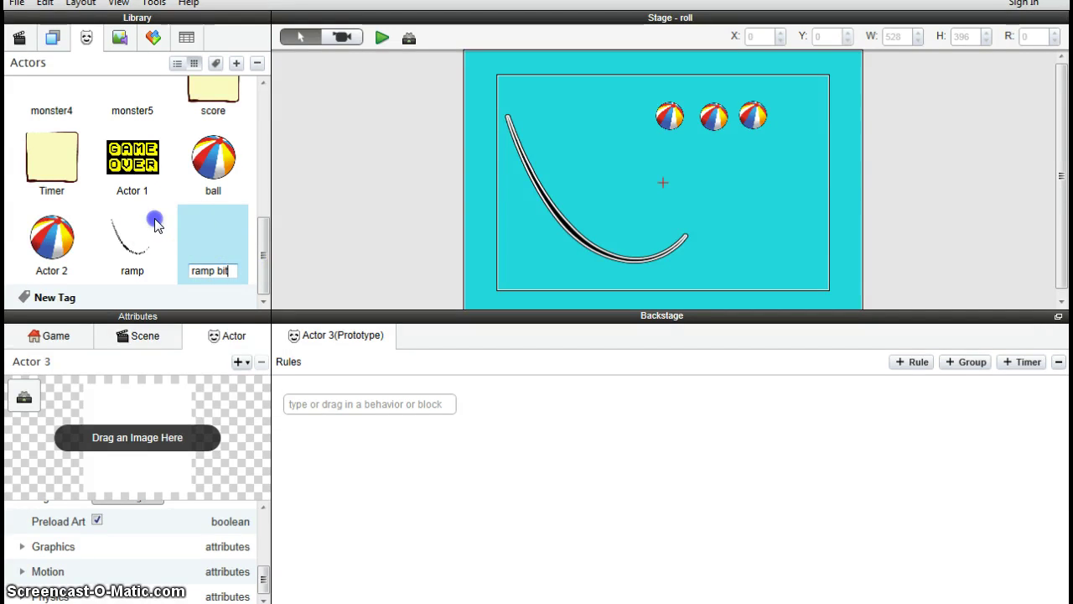
pyautogui.click(215, 249)
# Place a ramp bit under the ramp's upper end at about X 55, Y 193, sized about 30 by 104 and rotated about 20 degrees.
pyautogui.moveTo(213, 255); pyautogui.dragTo(488, 178)
pyautogui.click(540, 211)
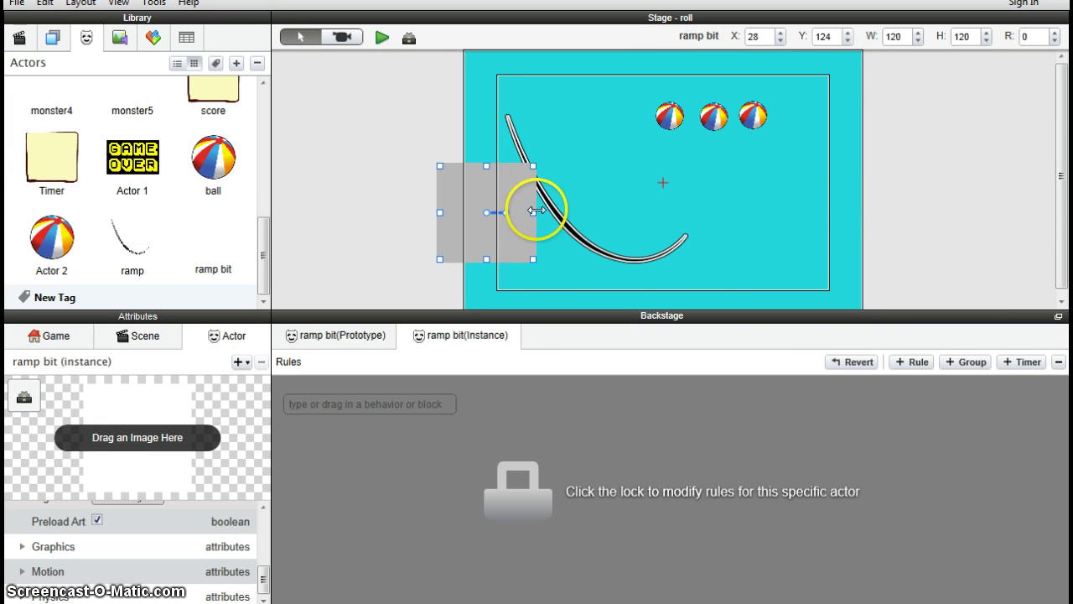
pyautogui.moveTo(531, 212); pyautogui.dragTo(499, 164)
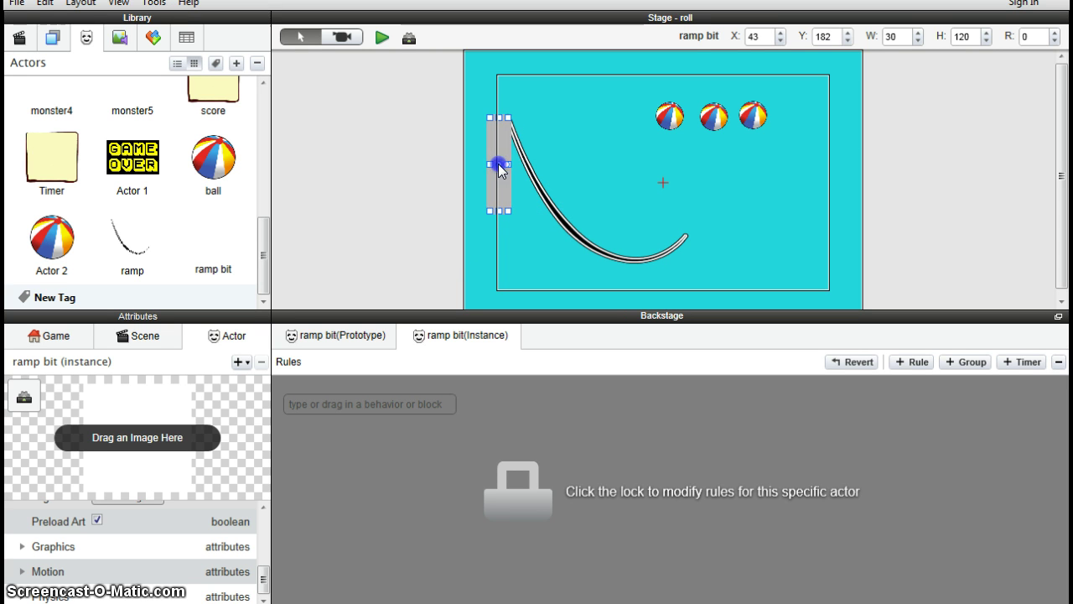
pyautogui.click(508, 209)
pyautogui.moveTo(508, 210); pyautogui.dragTo(508, 156)
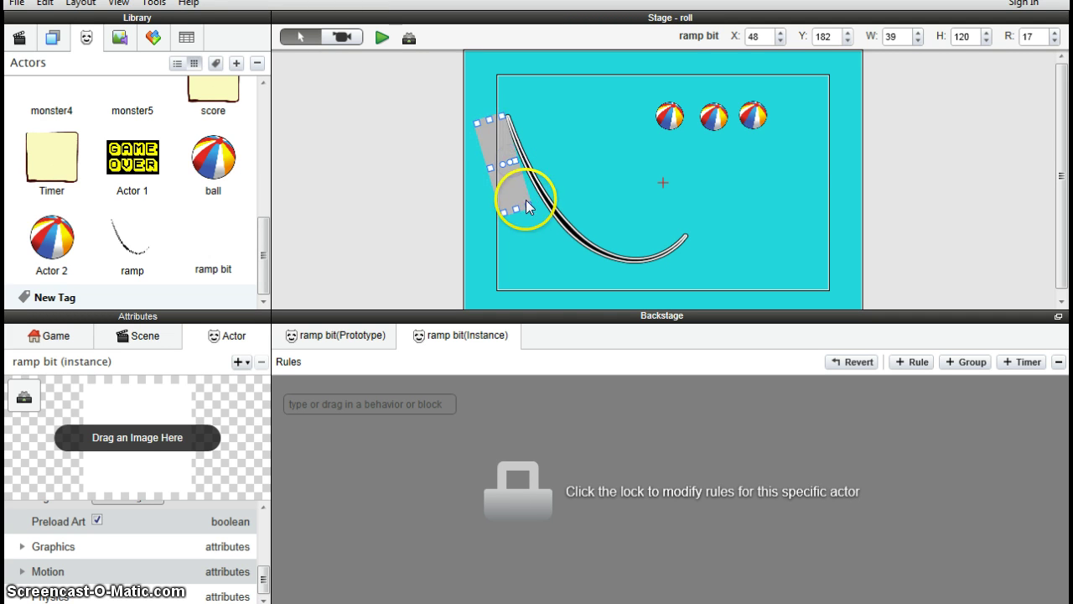
pyautogui.moveTo(528, 207); pyautogui.dragTo(521, 180)
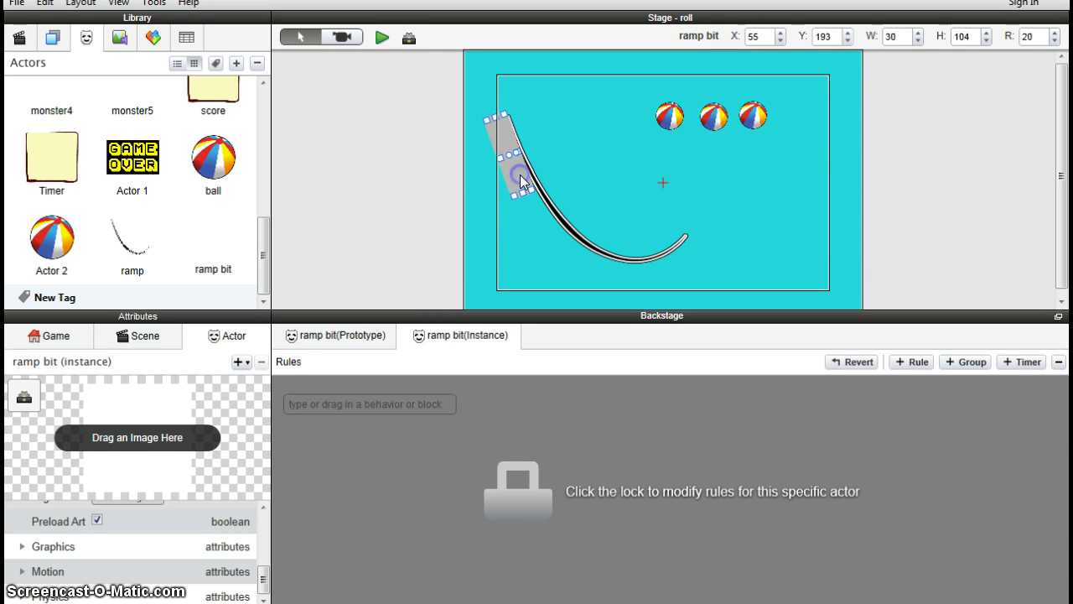
# Place a second ramp bit below the first at about X 76, Y 151, sized about 30 by 121 and rotated about 24 degrees.
pyautogui.click(536, 209)
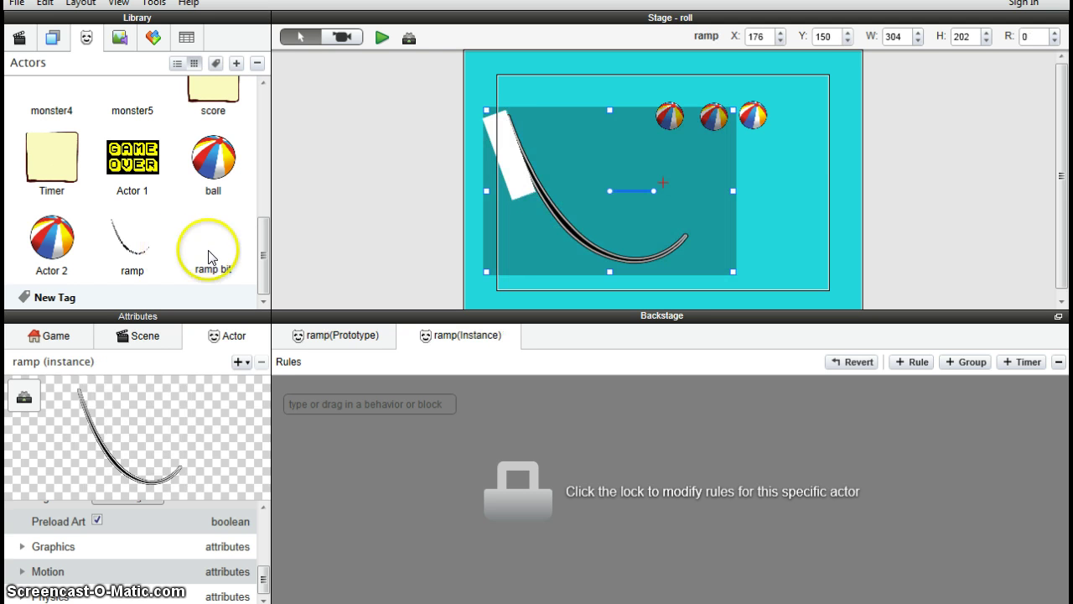
pyautogui.click(562, 93)
pyautogui.click(211, 253)
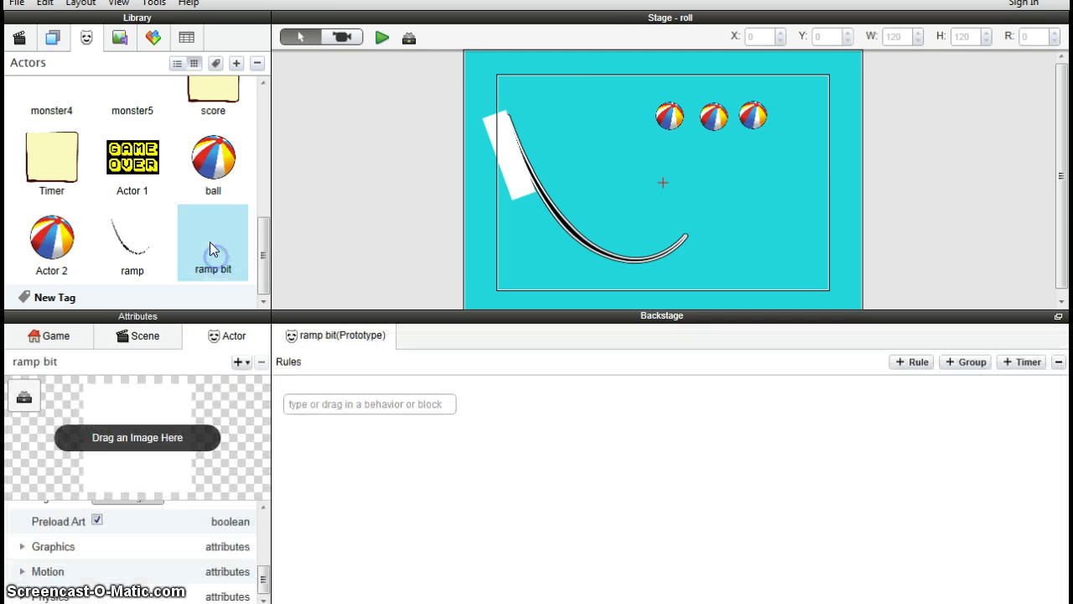
pyautogui.moveTo(209, 241); pyautogui.dragTo(523, 226)
pyautogui.moveTo(570, 216); pyautogui.dragTo(493, 188)
pyautogui.moveTo(486, 251); pyautogui.dragTo(552, 238)
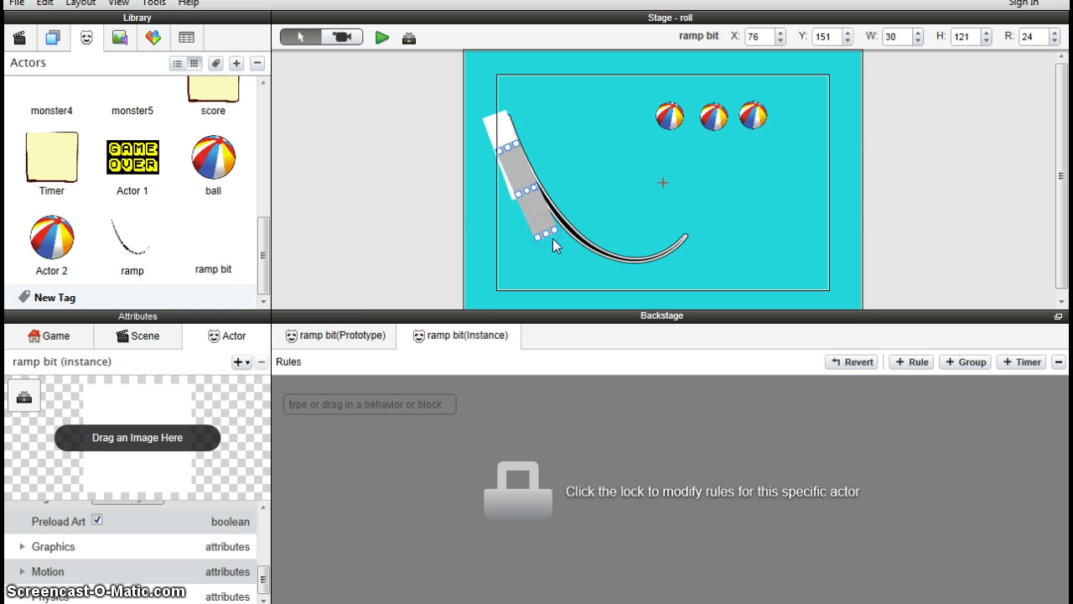
# Place a third ramp bit further down the curve at about X 105, Y 113, sized about 30 by 120 and rotated about 39 degrees.
pyautogui.click(211, 250)
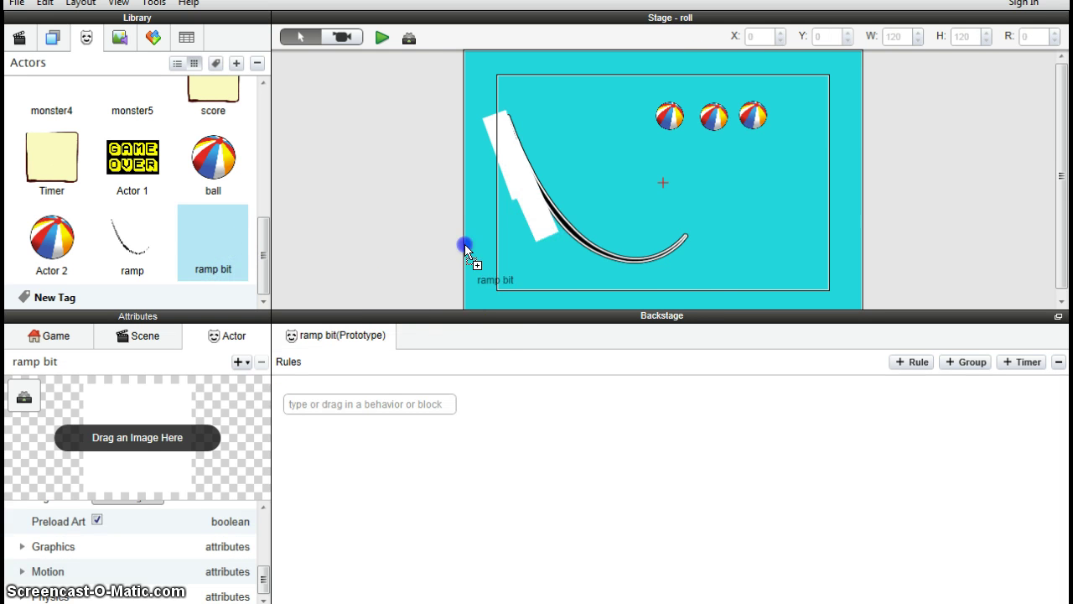
pyautogui.moveTo(464, 244); pyautogui.dragTo(554, 231)
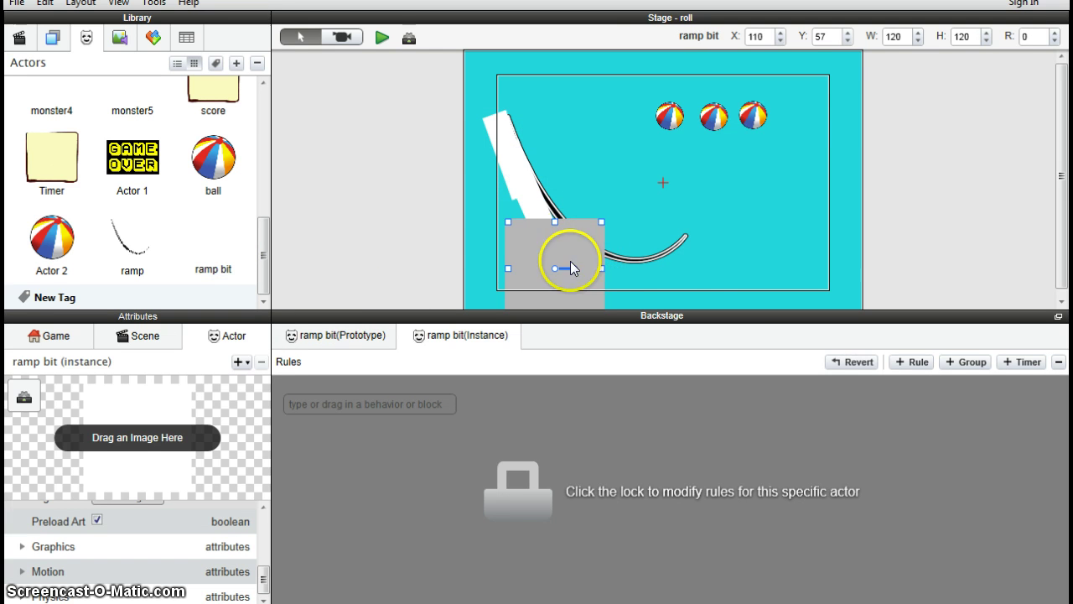
pyautogui.moveTo(598, 263); pyautogui.dragTo(558, 237)
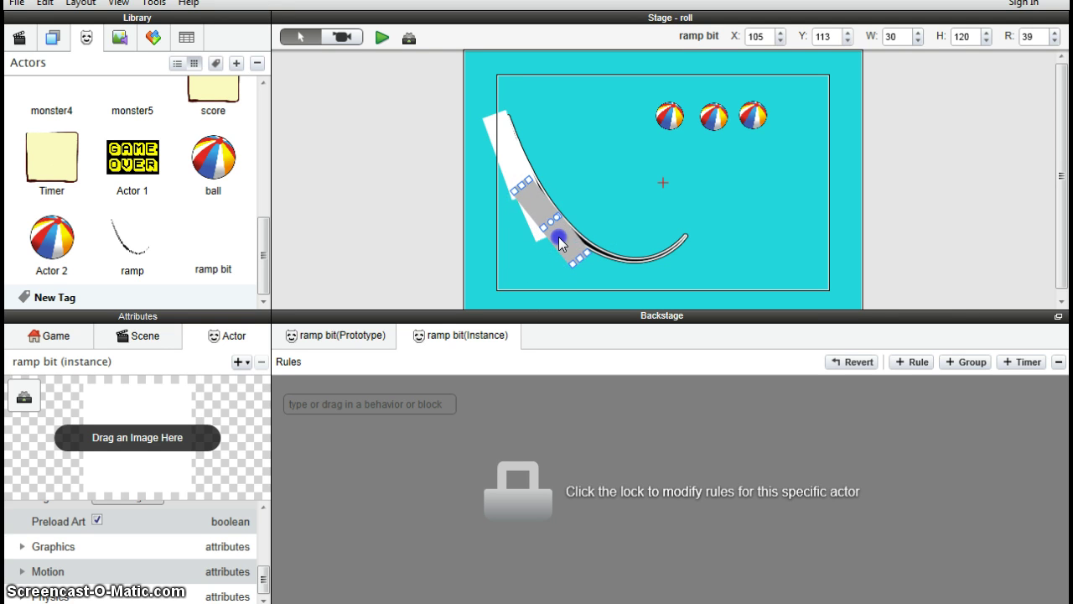
pyautogui.click(528, 255)
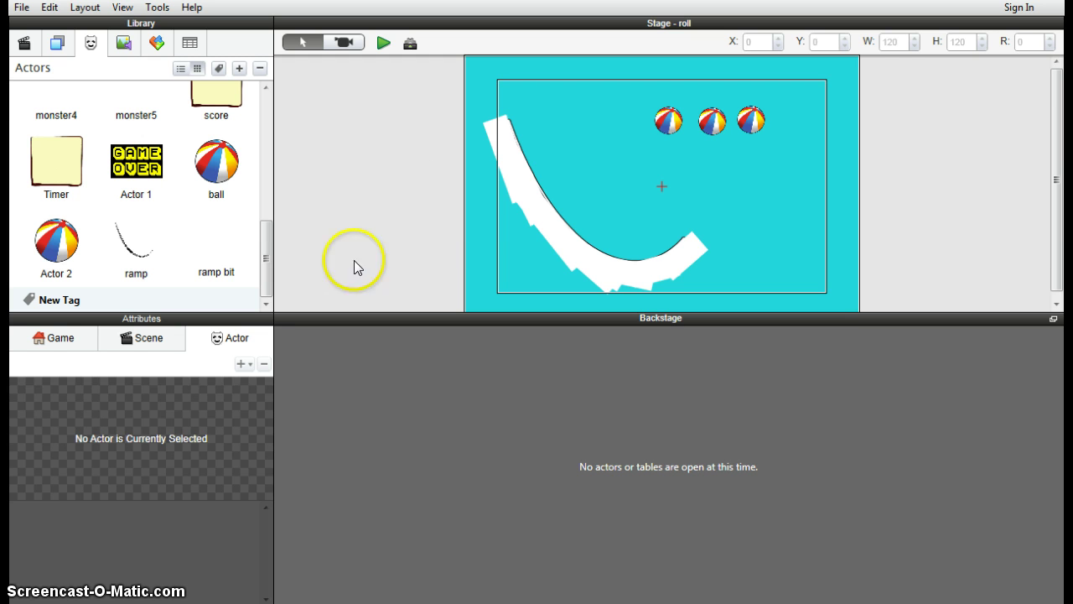
# In the ramp bit prototype's physics attributes, set friction to 0.1 and bounciness to 0, and turn off Movable.
pyautogui.click(210, 251)
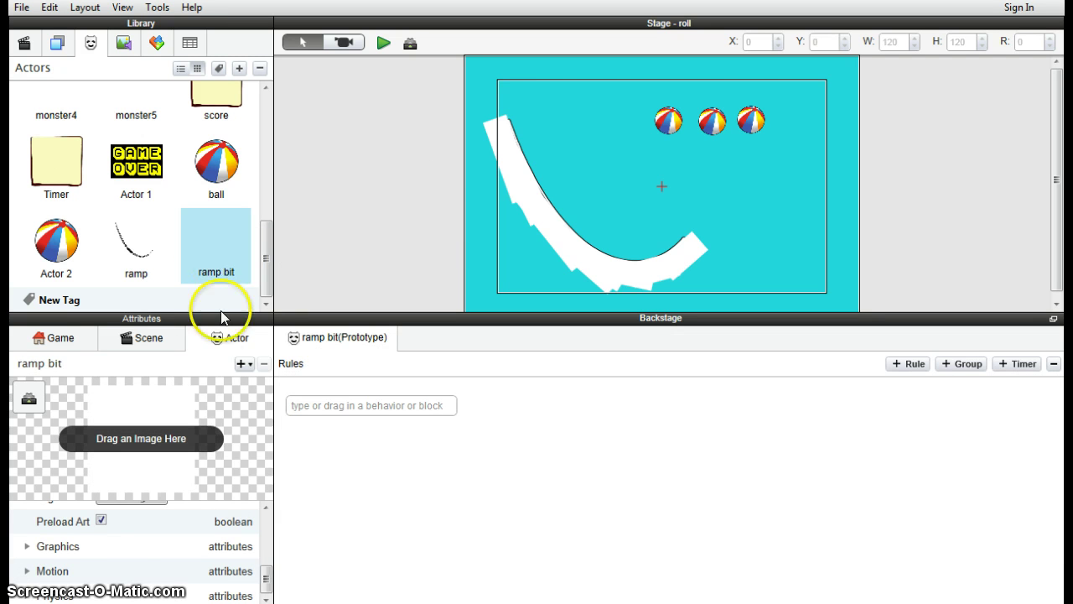
pyautogui.moveTo(265, 583)
pyautogui.mouseDown()
pyautogui.moveTo(265, 567)
pyautogui.moveTo(265, 580)
pyautogui.mouseUp()
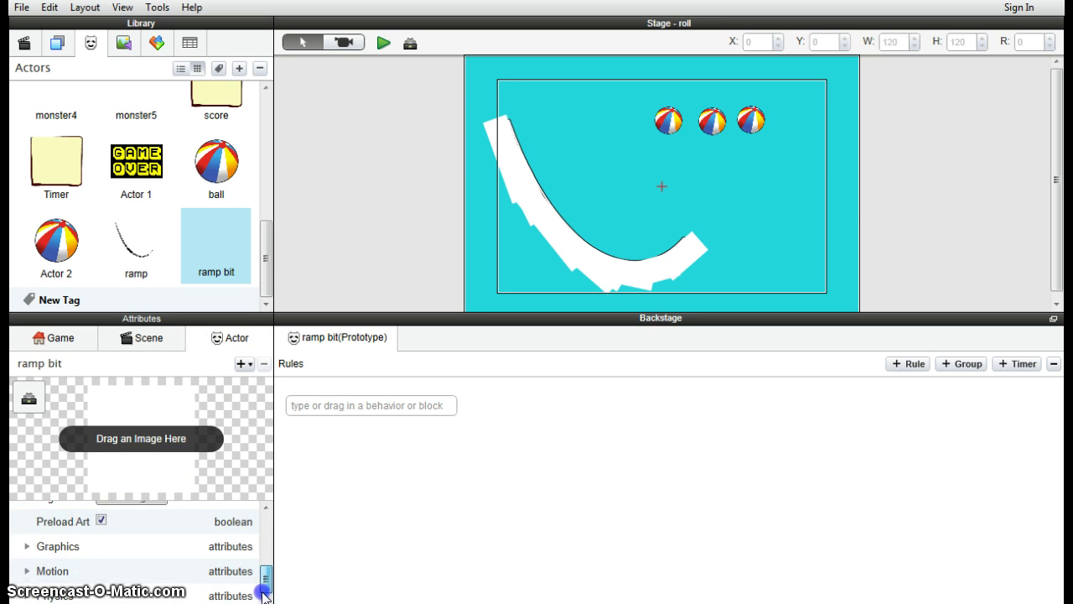
pyautogui.click(27, 595)
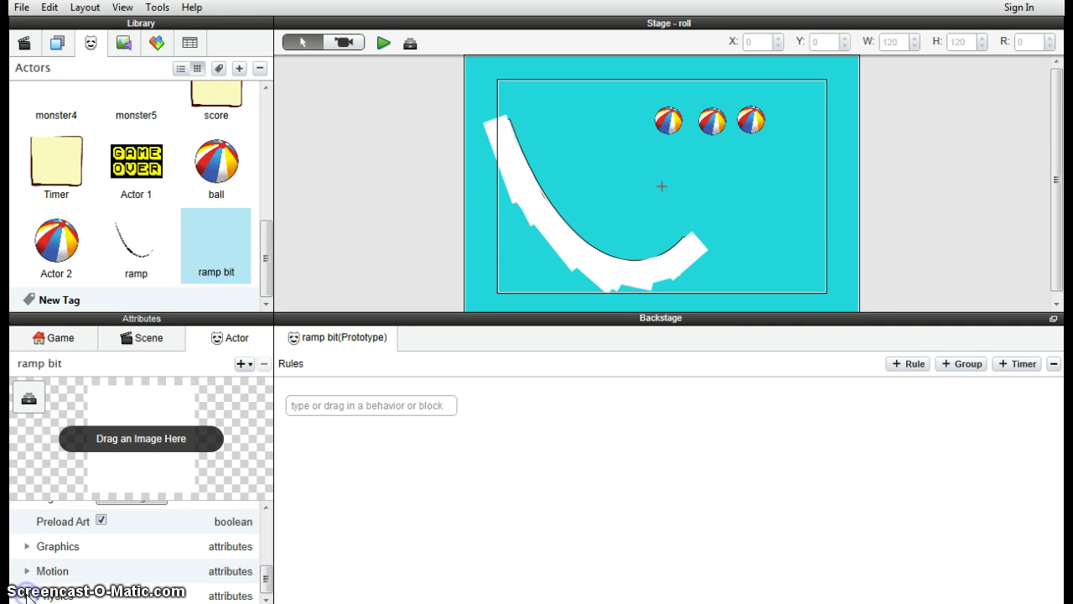
pyautogui.moveTo(264, 553)
pyautogui.mouseDown()
pyautogui.moveTo(265, 584)
pyautogui.moveTo(264, 568)
pyautogui.mouseUp()
pyautogui.click(130, 537)
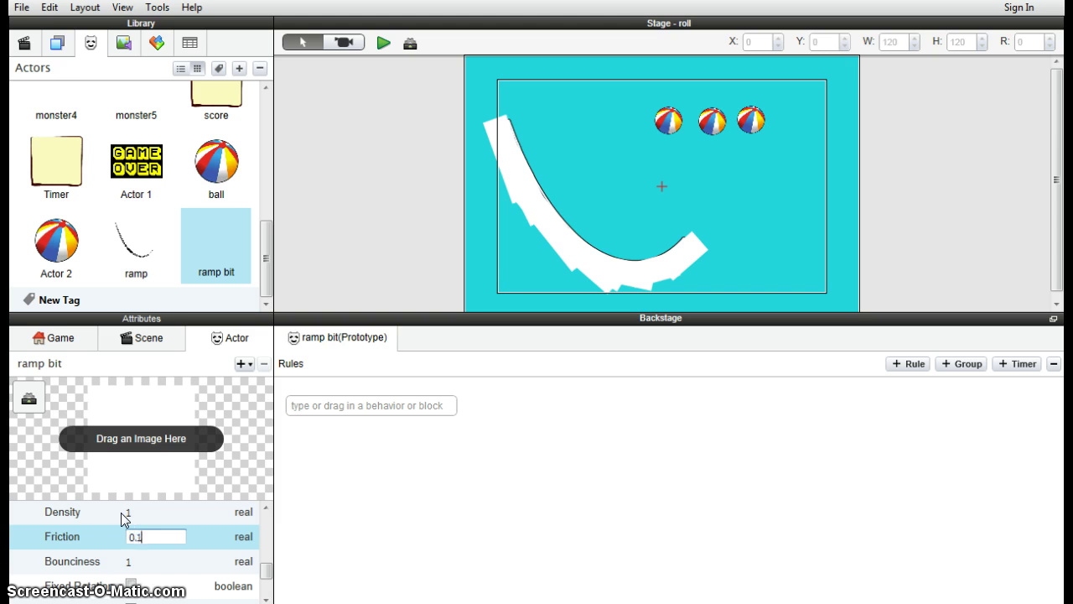
pyautogui.click(136, 560)
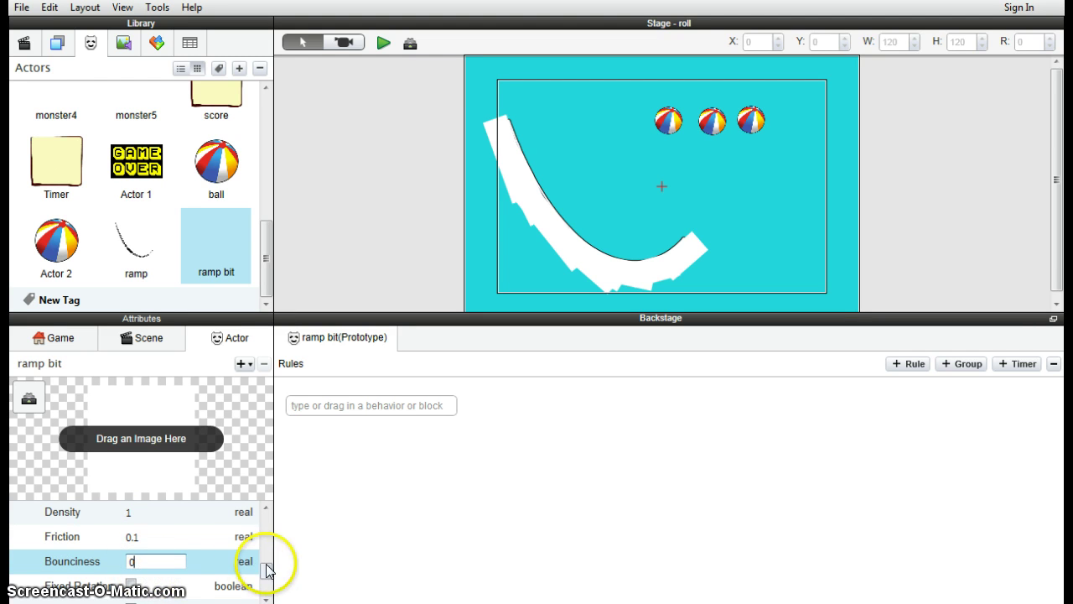
pyautogui.moveTo(267, 564); pyautogui.dragTo(267, 584)
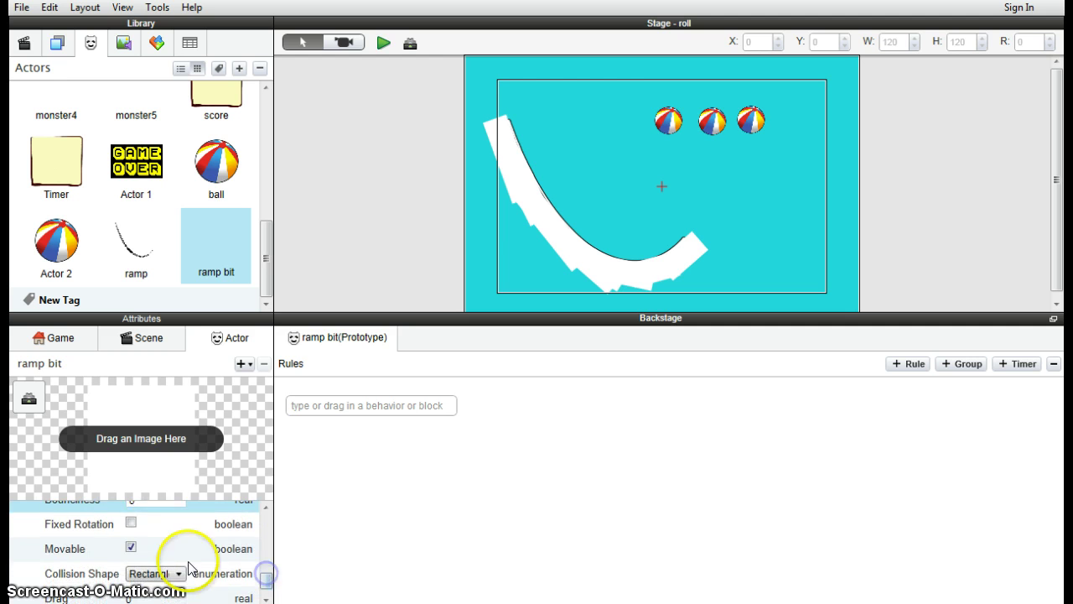
pyautogui.click(131, 547)
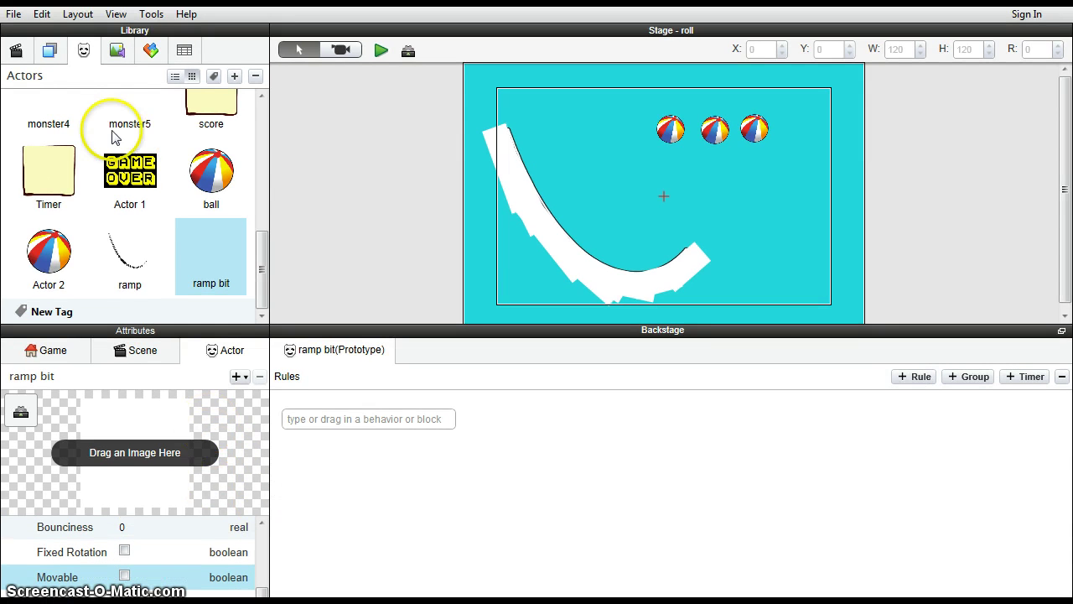
# Add a Collide behavior to the ramp bit prototype for bouncing against actors of type ball, and save the project.
pyautogui.click(150, 50)
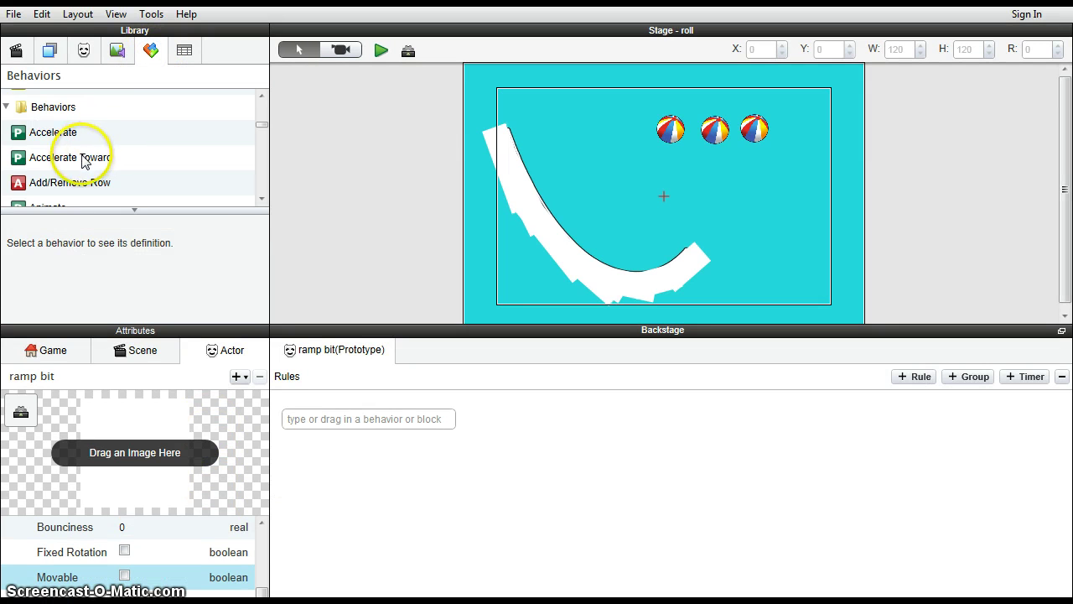
pyautogui.scroll(-5, 84, 161)
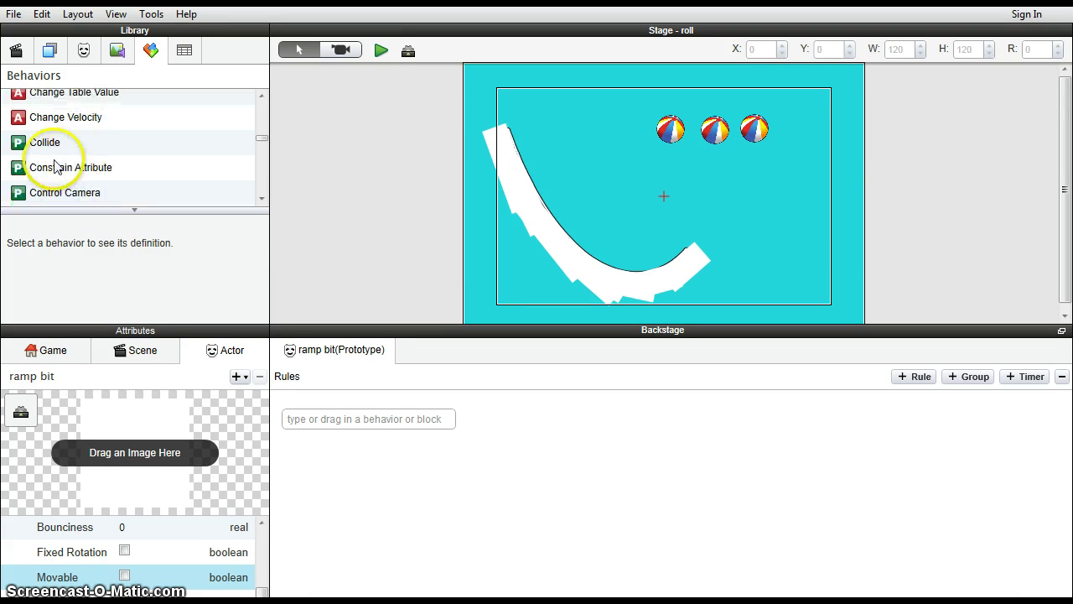
pyautogui.moveTo(52, 144); pyautogui.dragTo(391, 403)
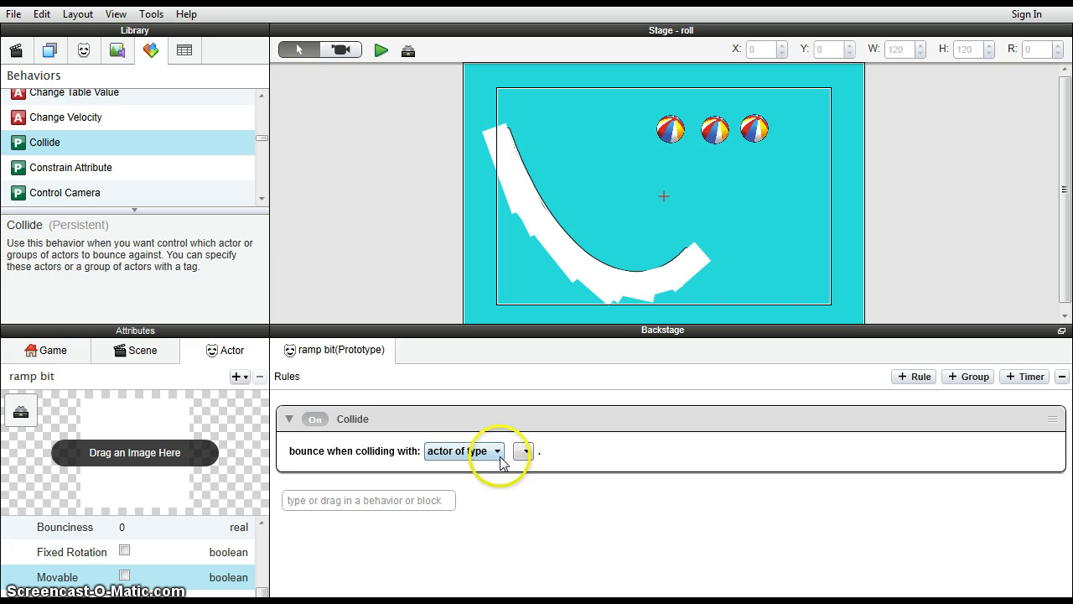
pyautogui.click(497, 451)
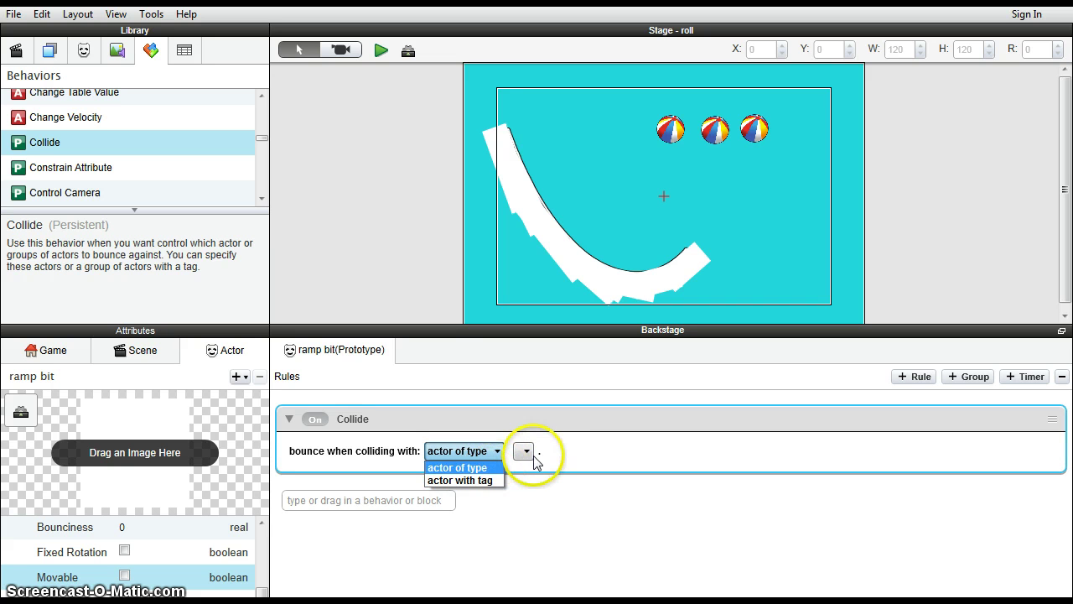
pyautogui.click(528, 452)
pyautogui.scroll(-1, 469, 329)
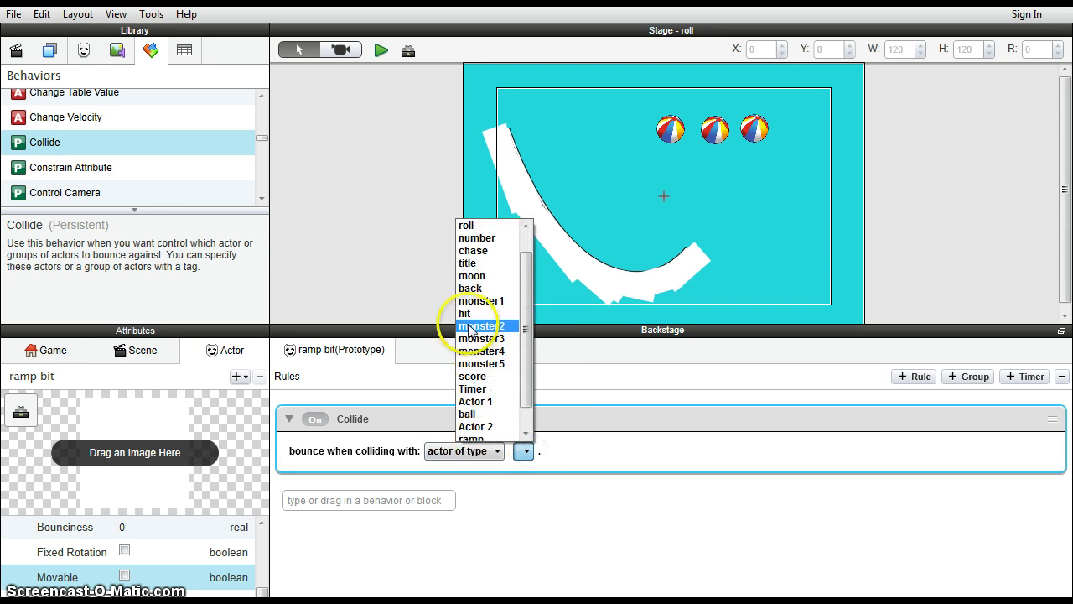
pyautogui.click(480, 416)
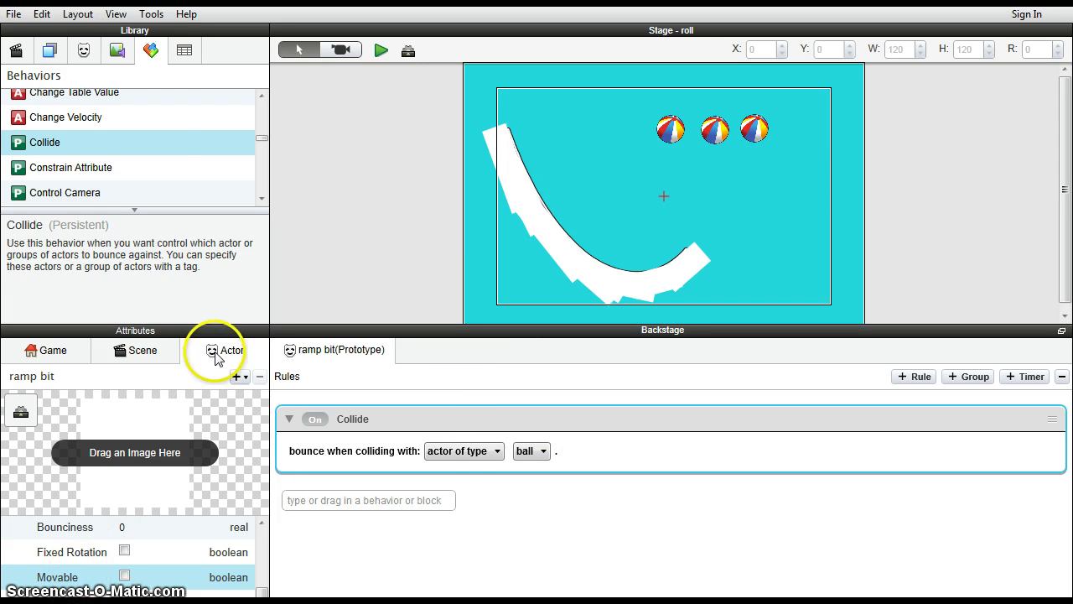
pyautogui.click(13, 14)
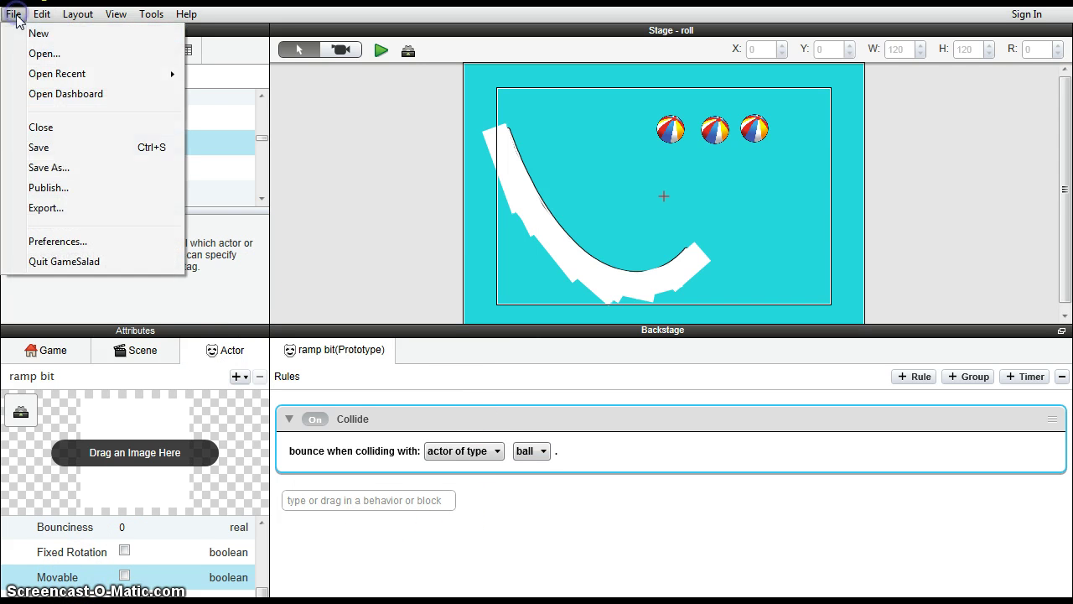
pyautogui.click(40, 156)
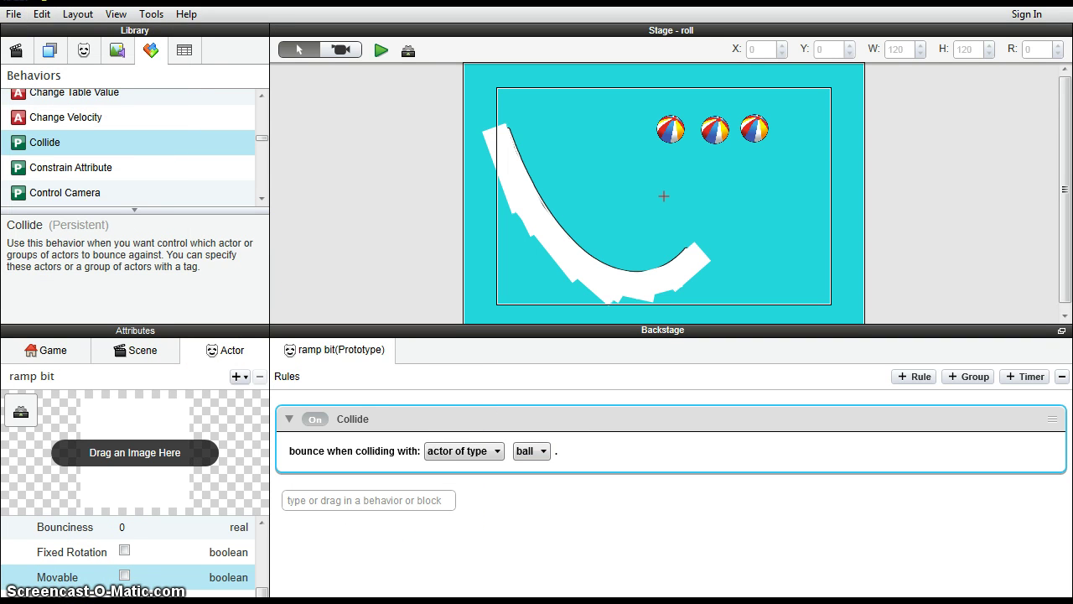